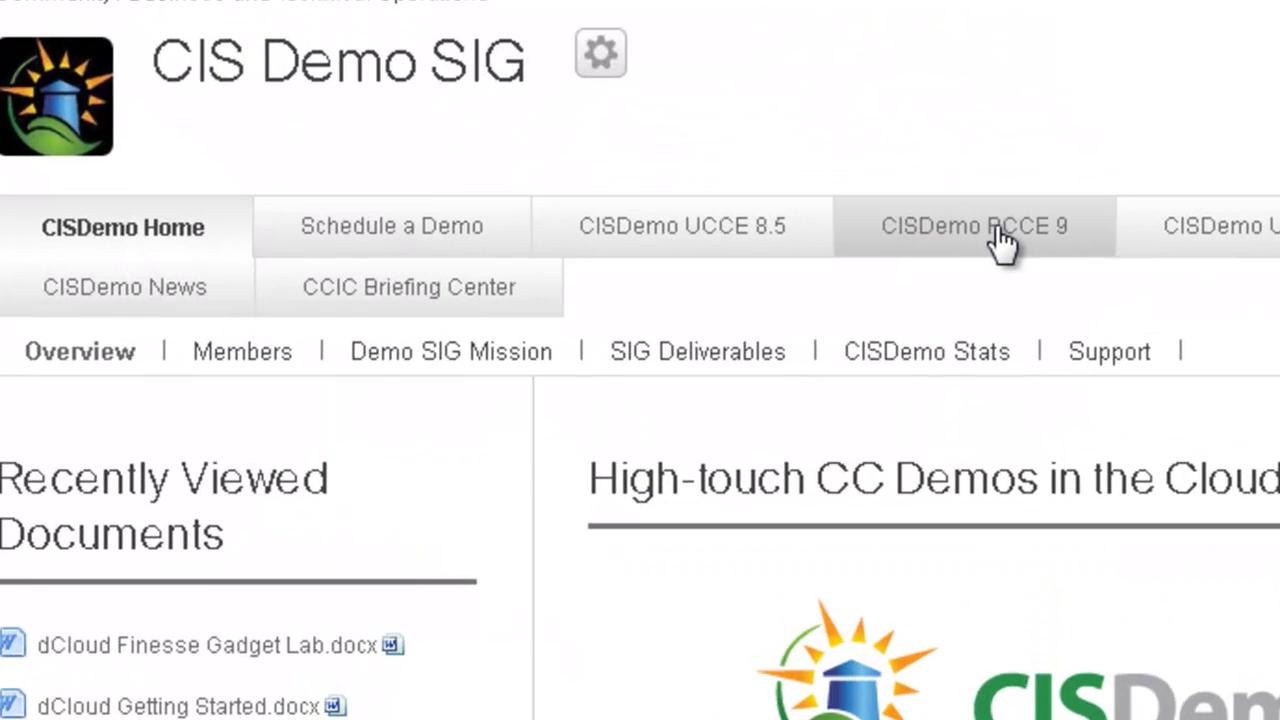
# Browse the CISDemo PCCE 9 Getting Started guide, then go to the Schedule a Demo page
pyautogui.click(607, 268)
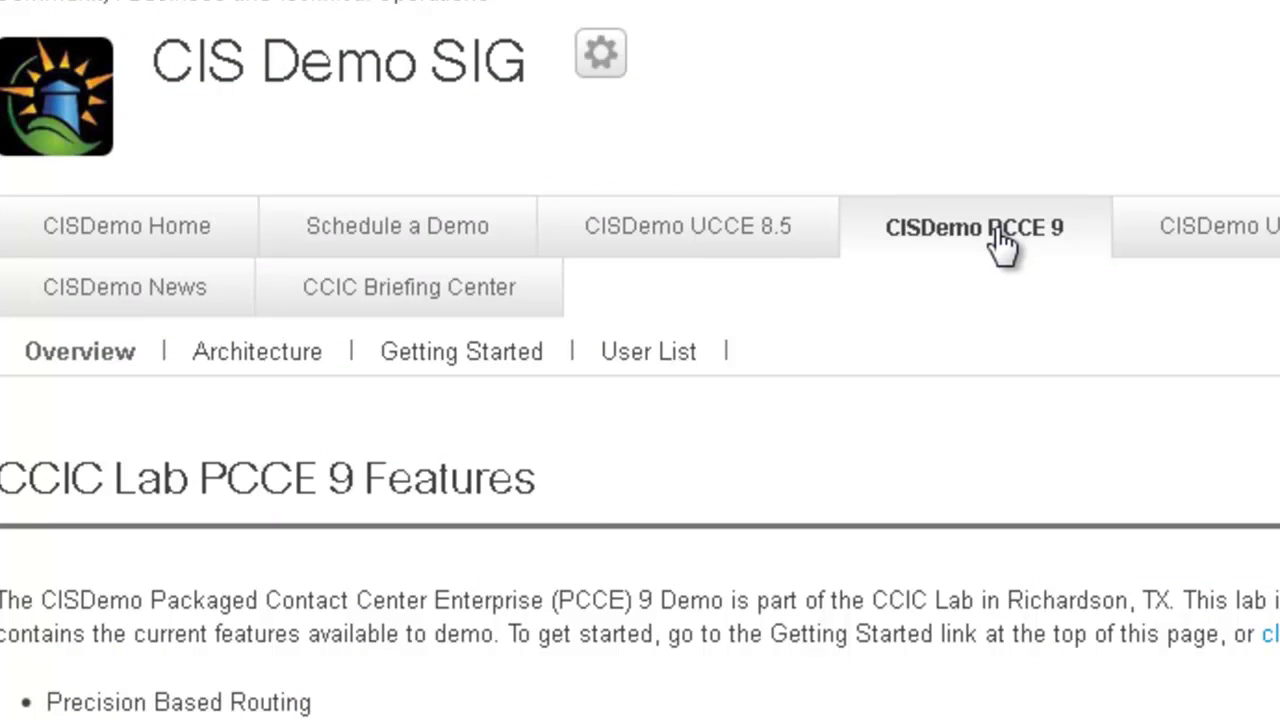
pyautogui.click(474, 358)
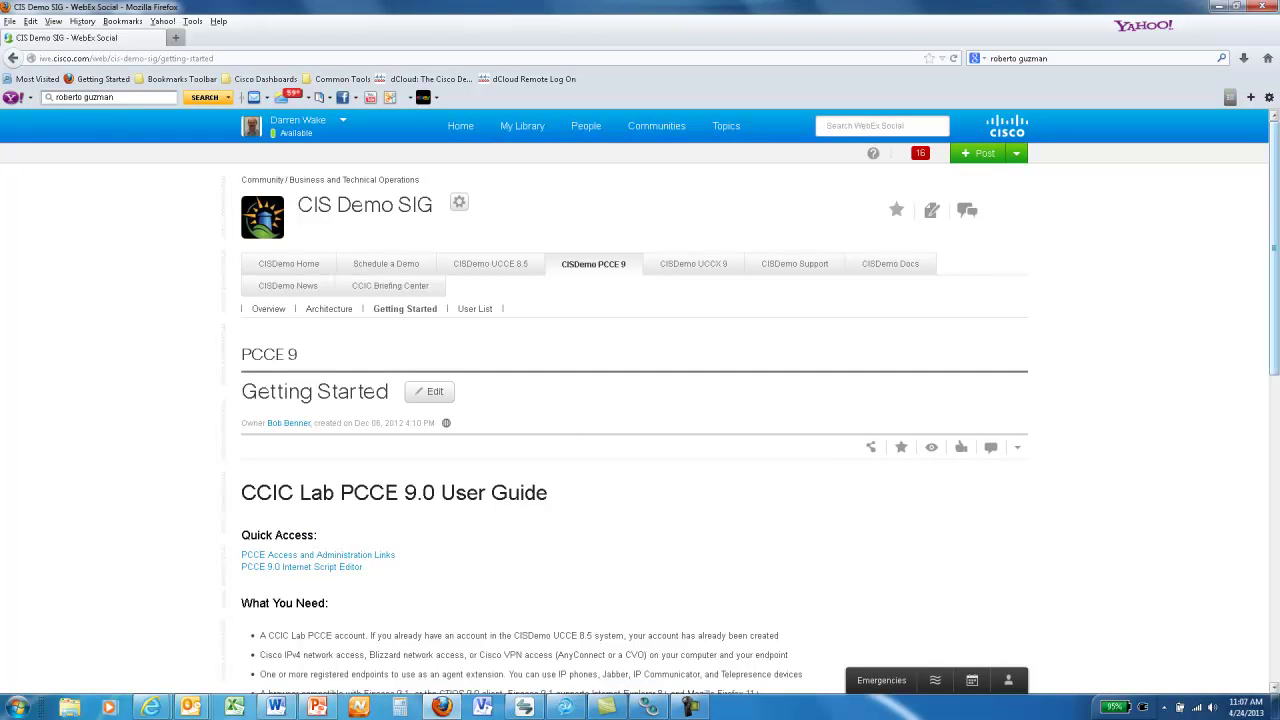
pyautogui.moveTo(1275, 240)
pyautogui.mouseDown()
pyautogui.moveTo(1264, 418)
pyautogui.moveTo(1276, 215)
pyautogui.mouseUp()
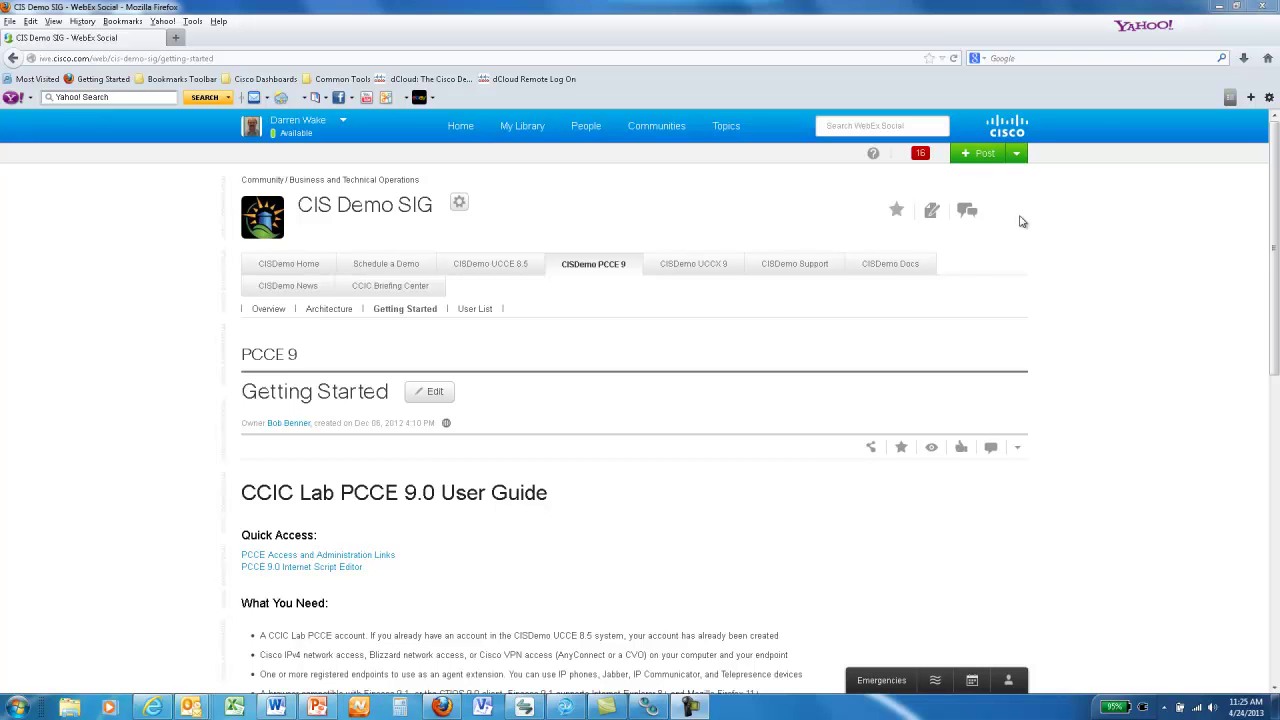
pyautogui.click(395, 268)
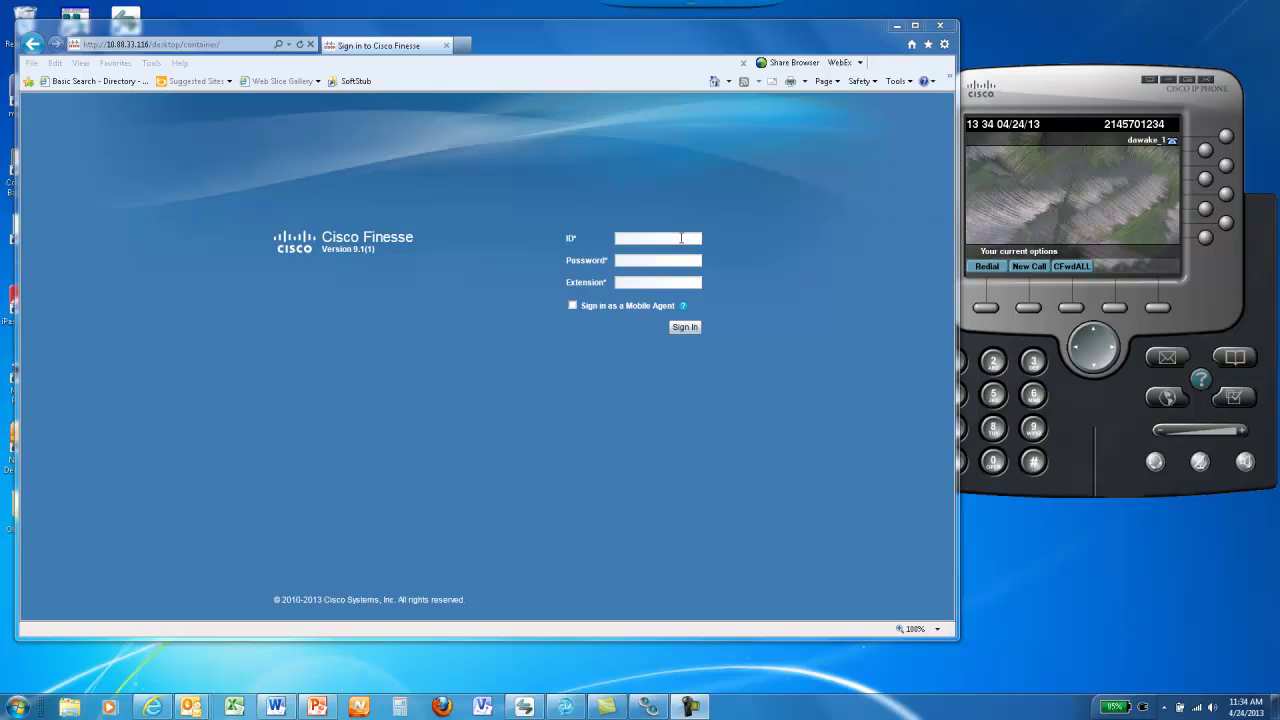
# Sign in to Cisco Finesse with the agent ID, password and extension
pyautogui.write('4023')
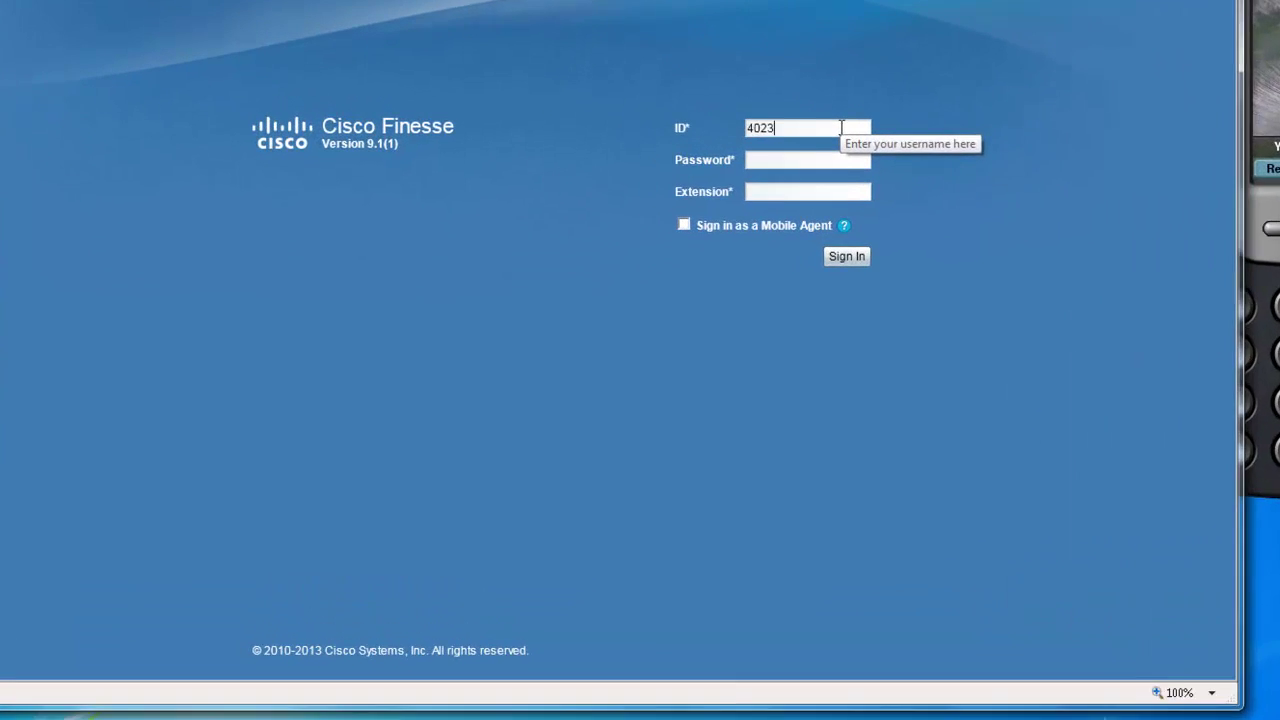
pyautogui.write('4')
pyautogui.press('Tab')
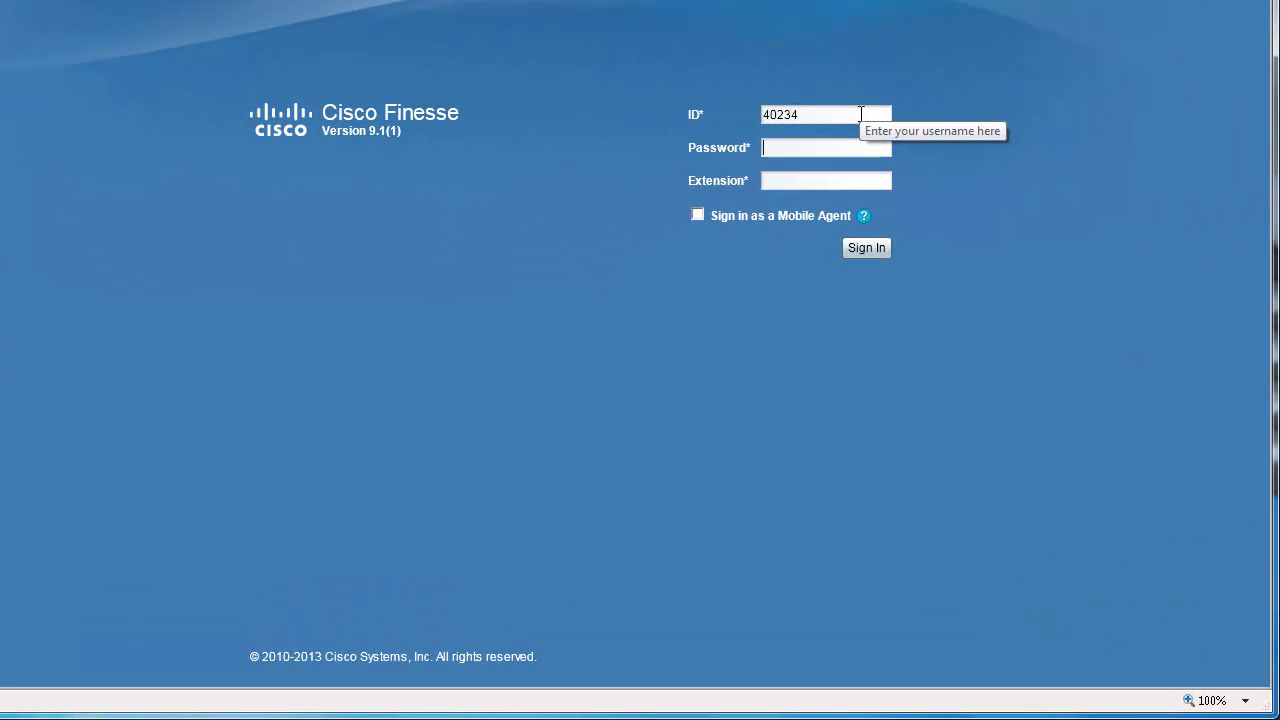
pyautogui.write('********')
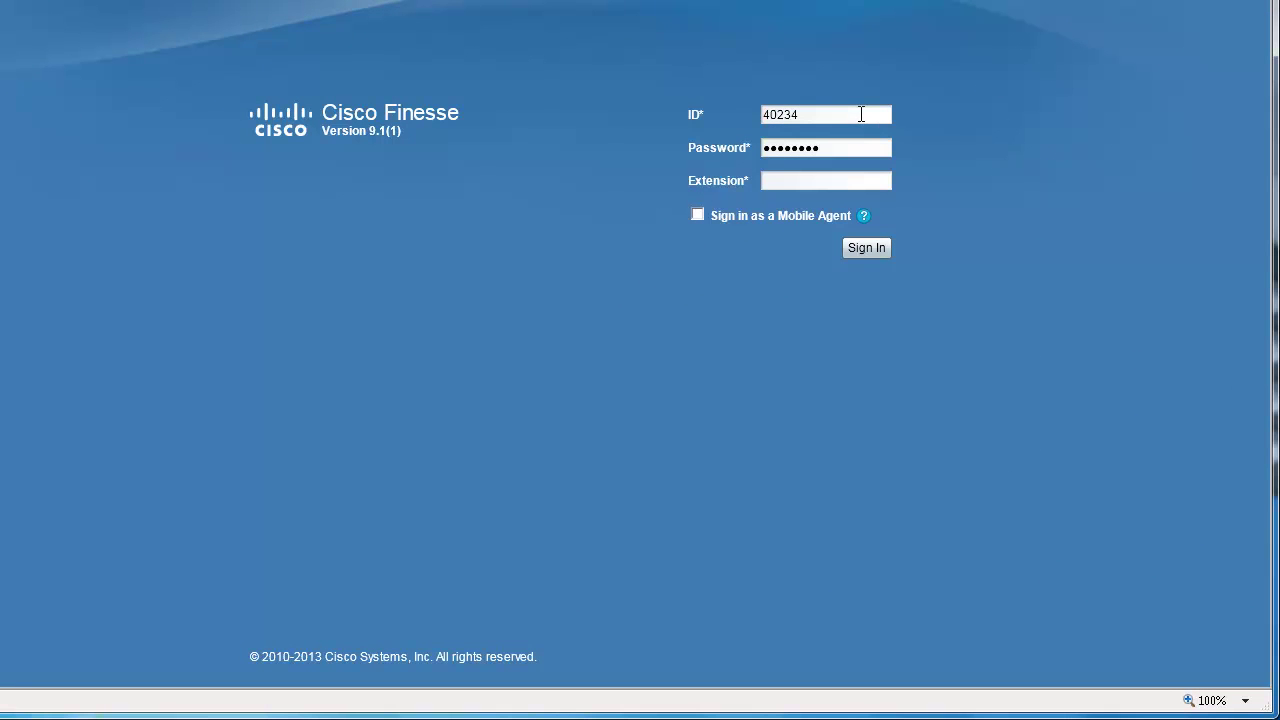
pyautogui.write('41234')
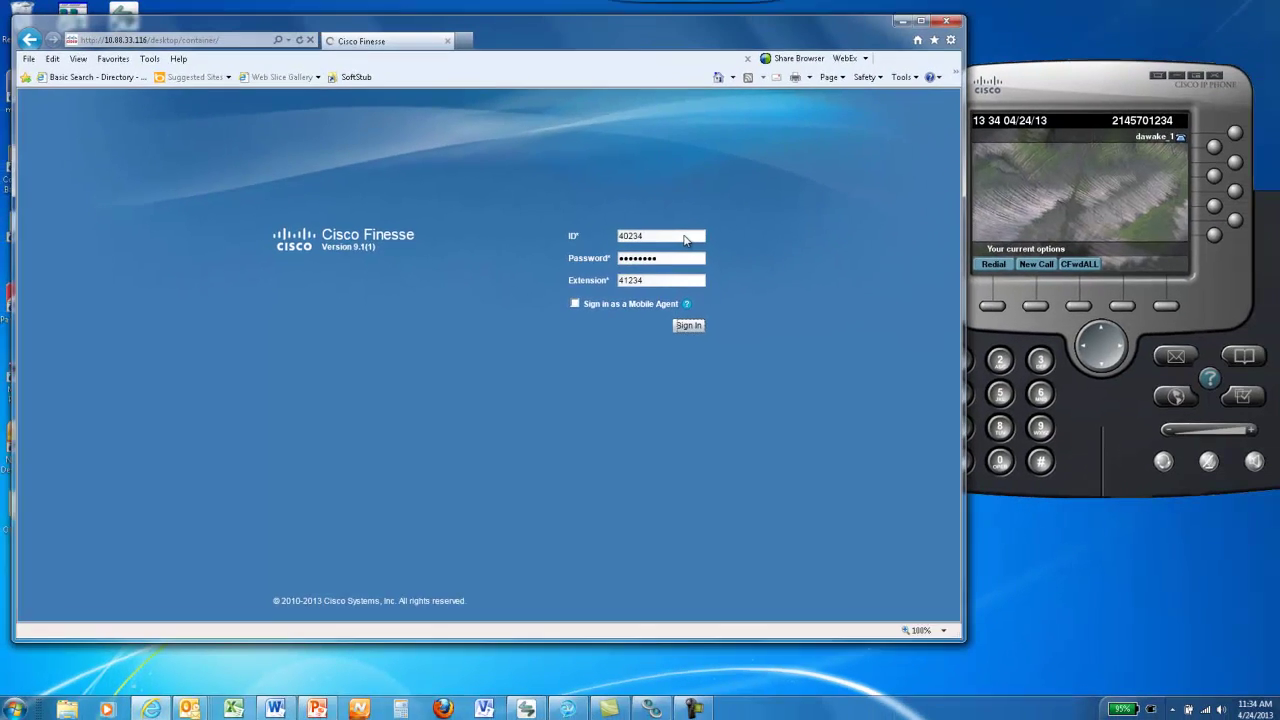
pyautogui.press('Return')
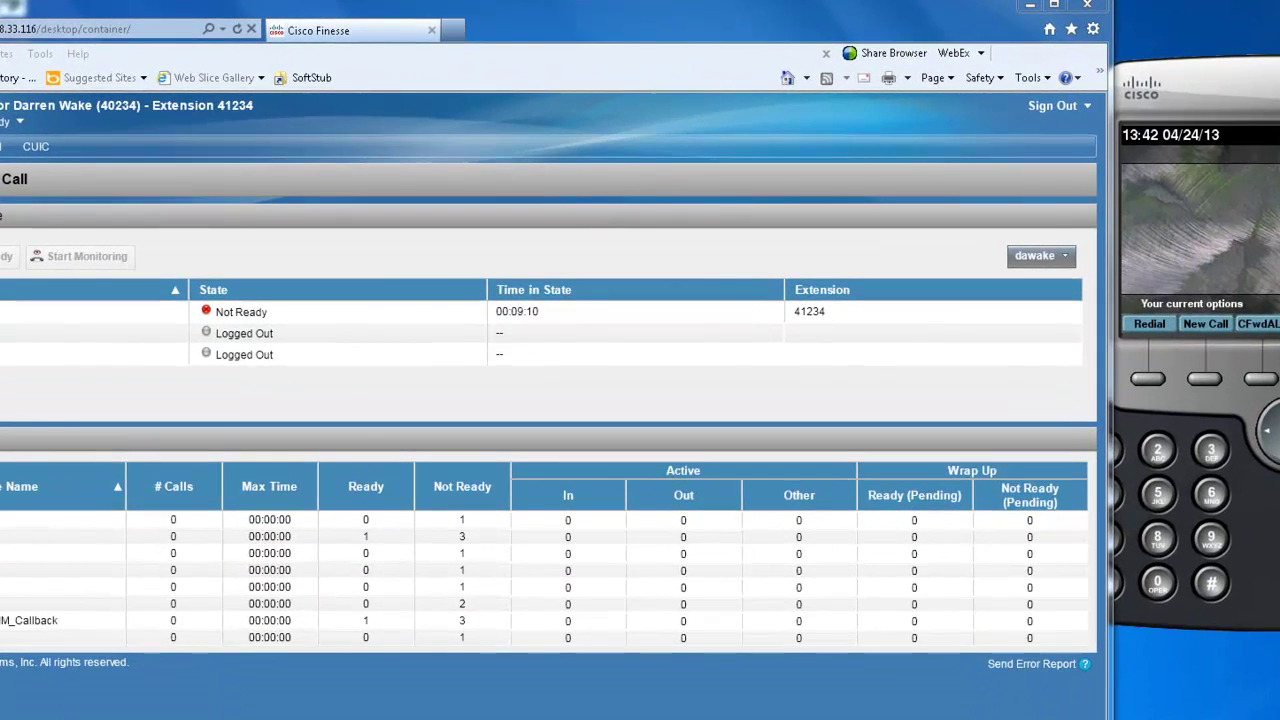
# Check the \\pcce-ccedata-a\outbound share under Map network drive, then cancel without mapping
pyautogui.press('super+e')
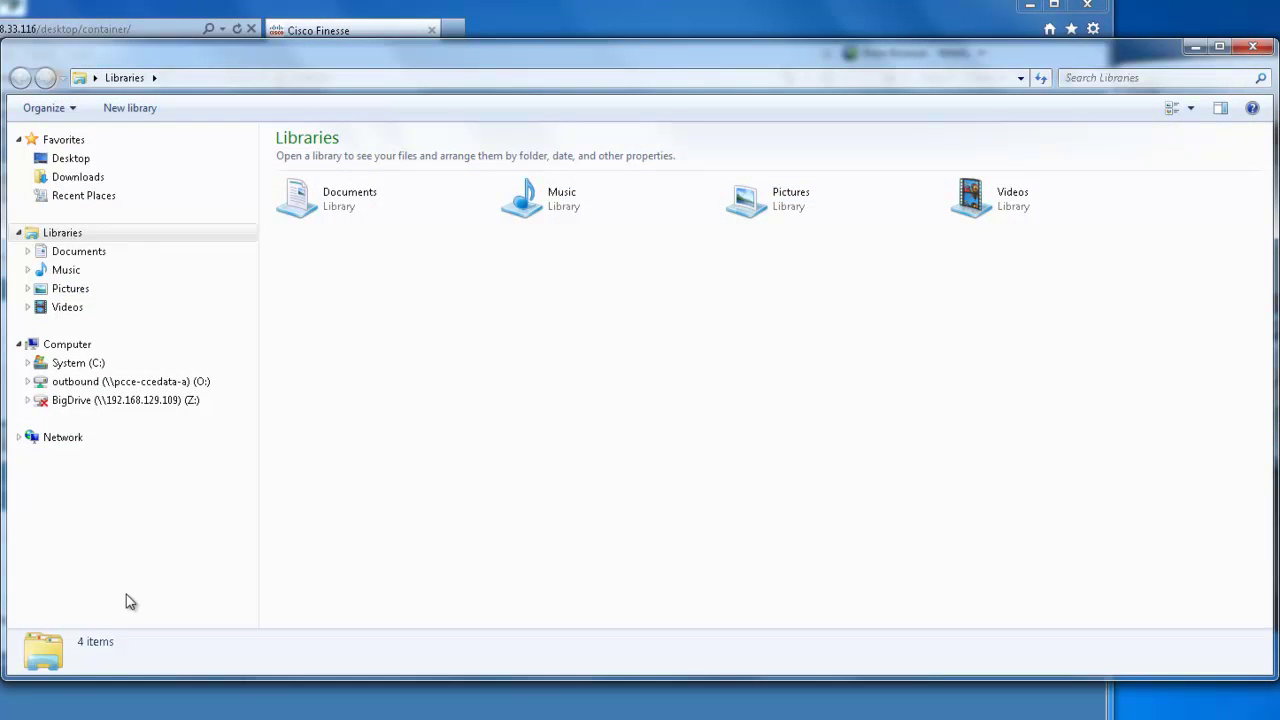
pyautogui.click(77, 344)
pyautogui.click(448, 108)
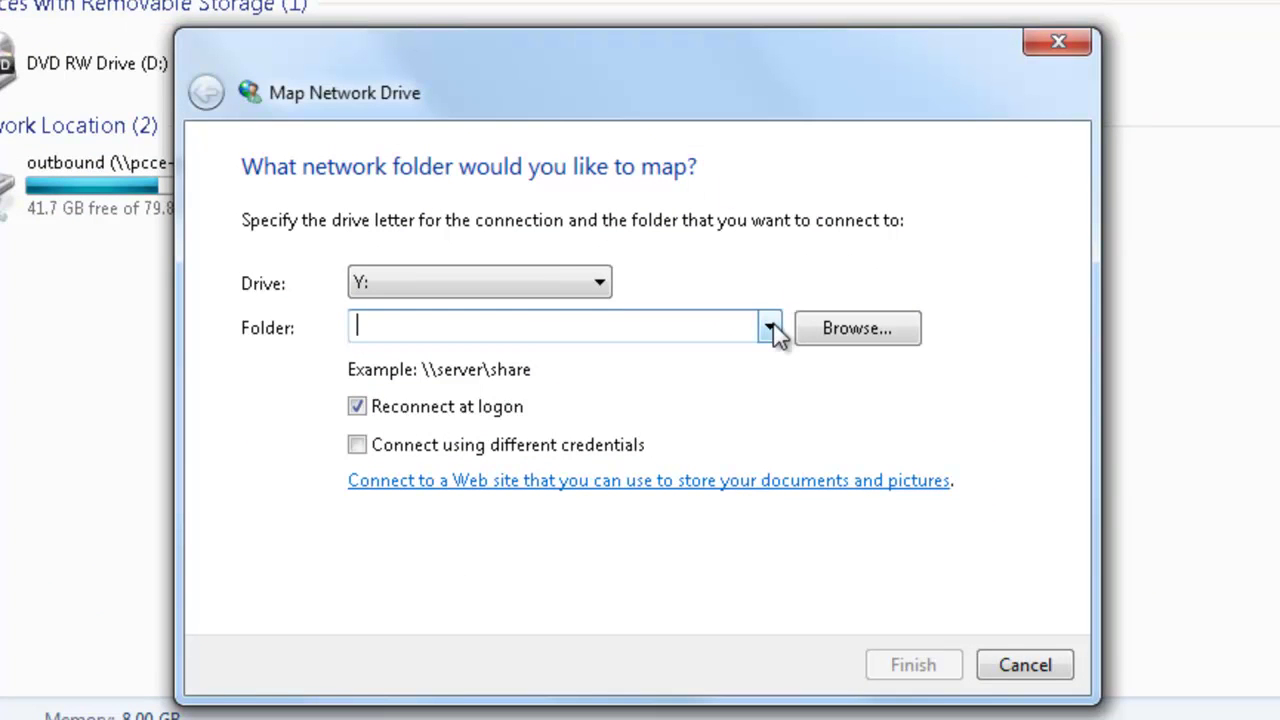
pyautogui.click(772, 328)
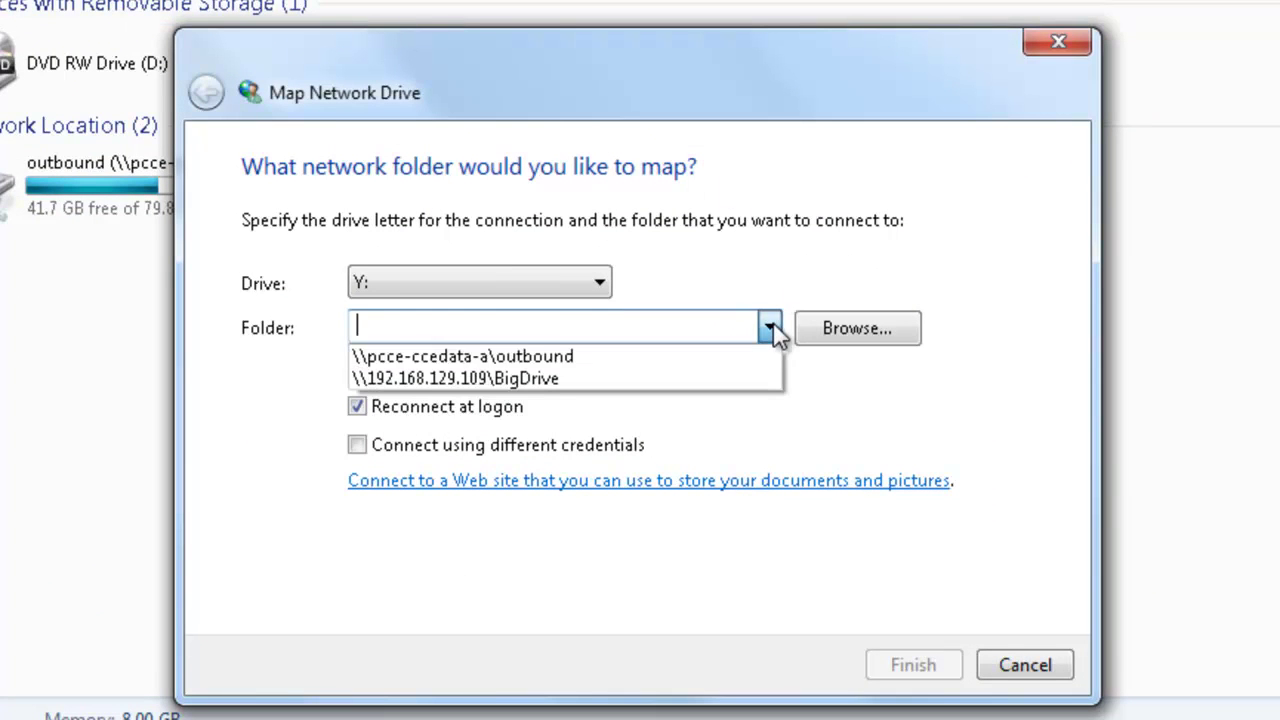
pyautogui.click(533, 354)
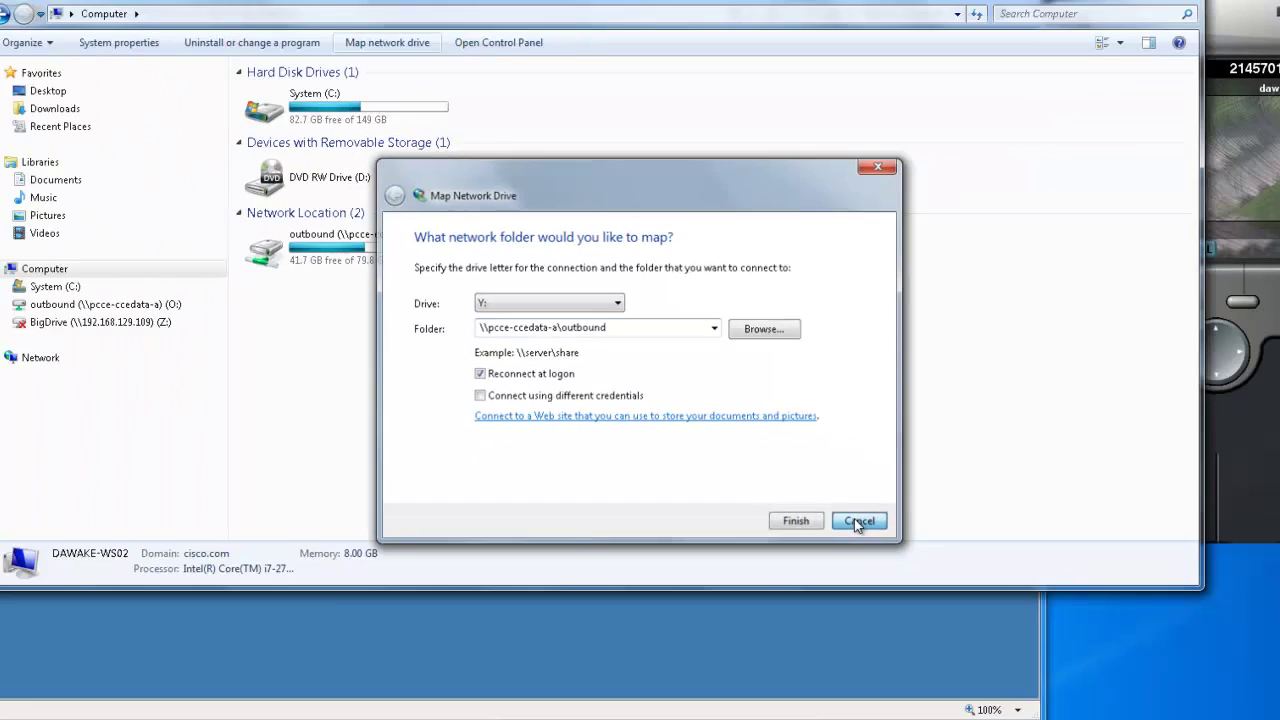
pyautogui.click(1025, 665)
# Open the outbound (O:) drive and turn off Hide extensions for known file types
pyautogui.click(175, 312)
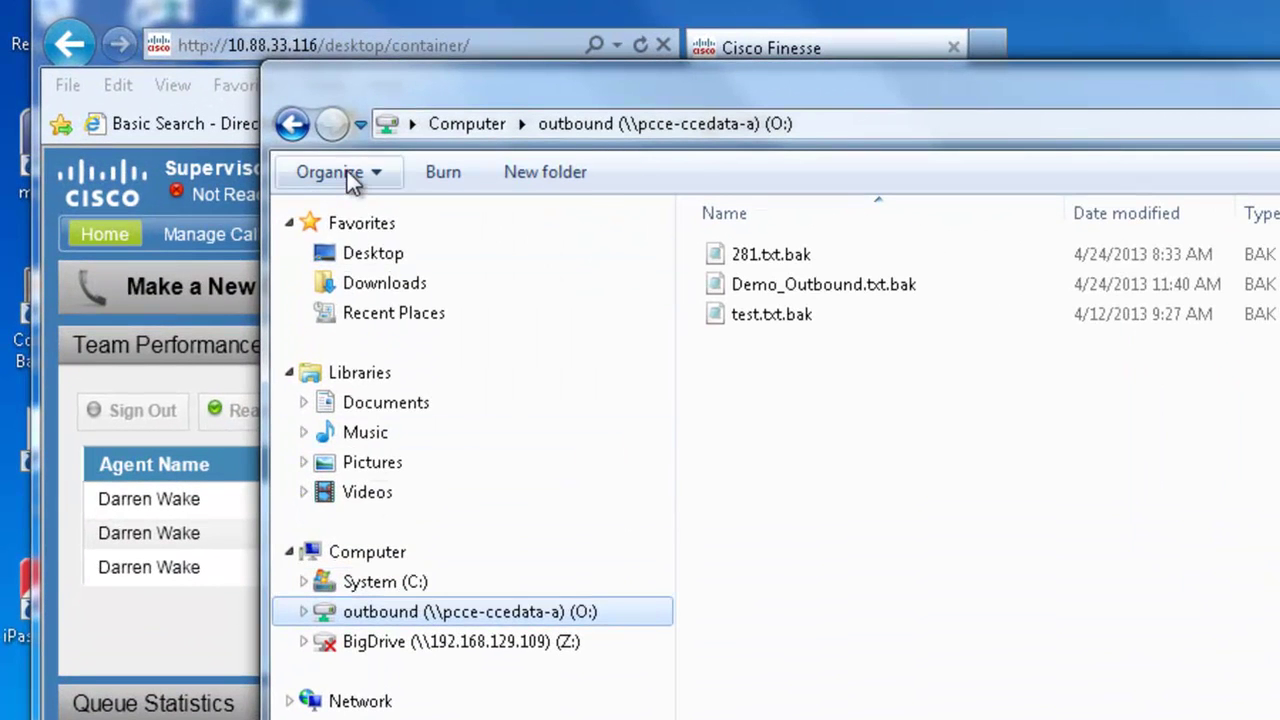
pyautogui.click(324, 171)
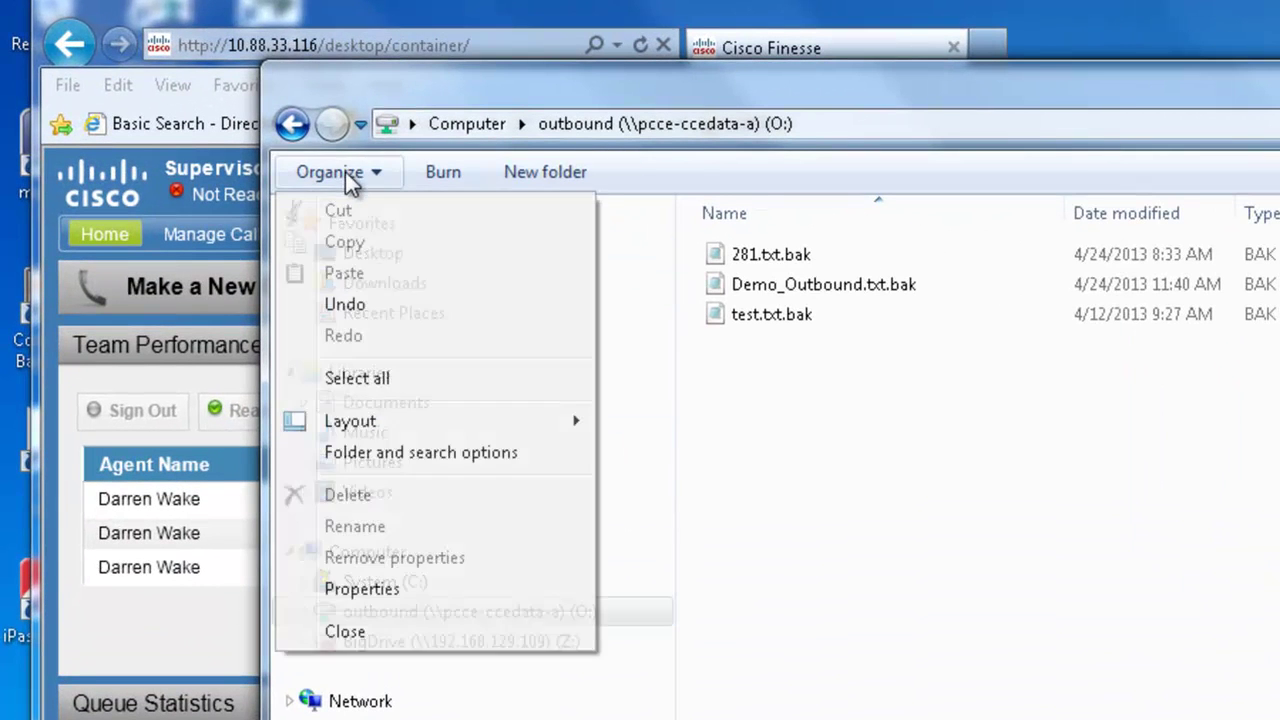
pyautogui.click(360, 452)
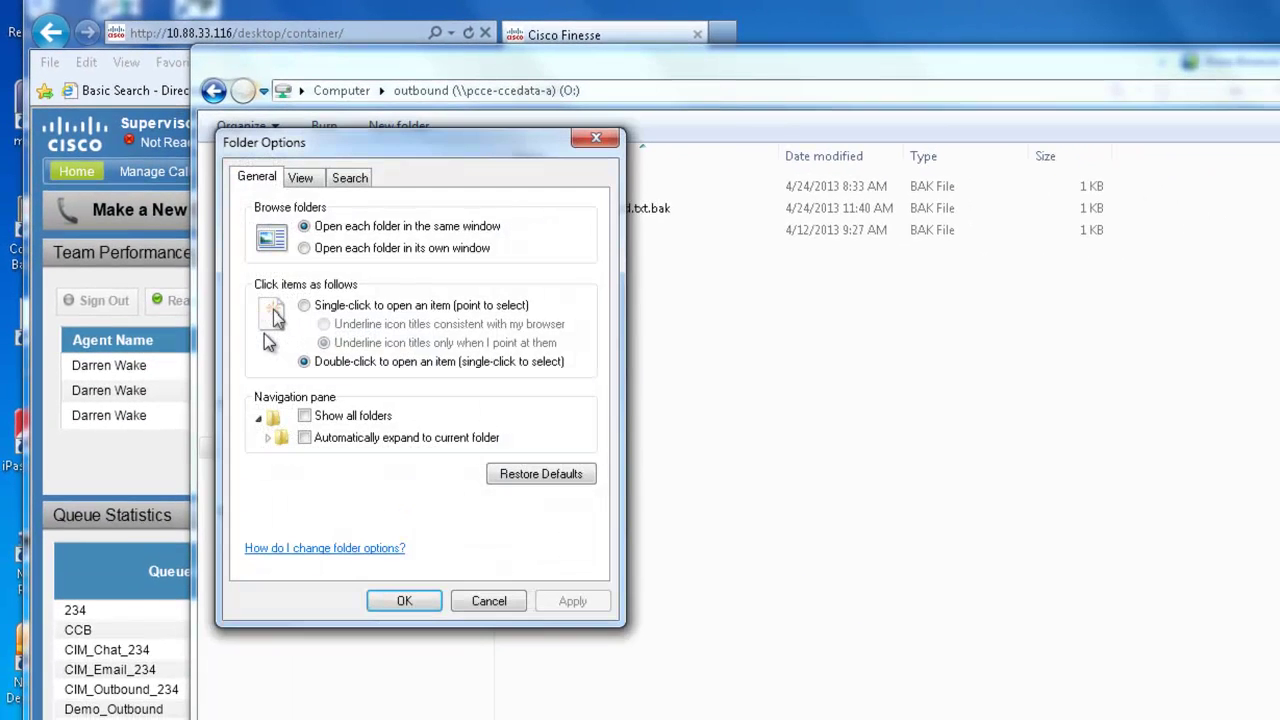
pyautogui.click(299, 179)
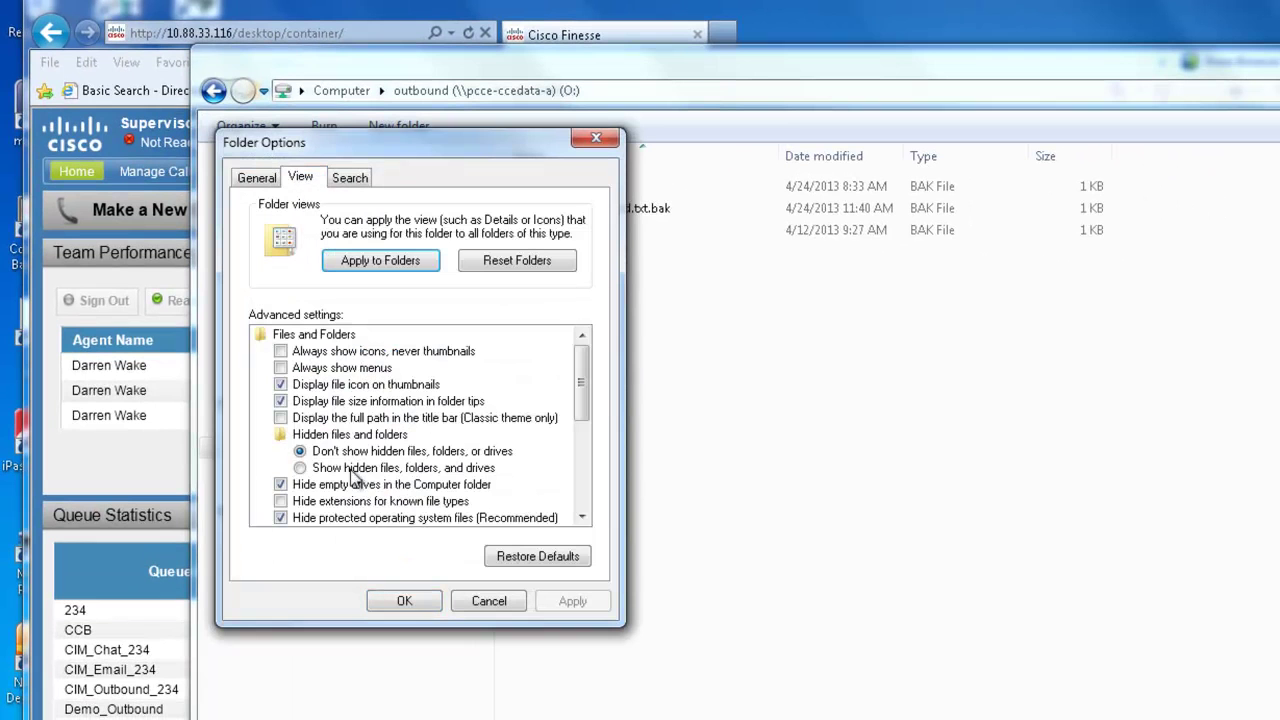
pyautogui.click(281, 501)
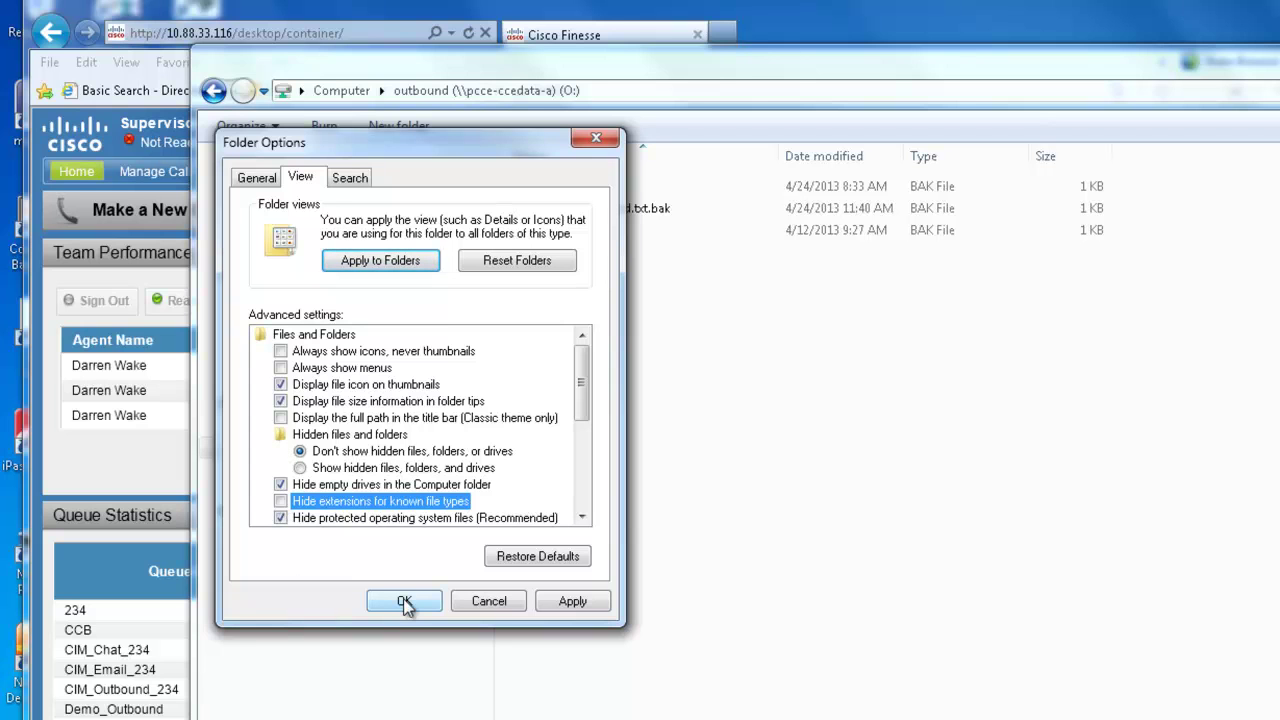
pyautogui.click(578, 604)
pyautogui.click(421, 600)
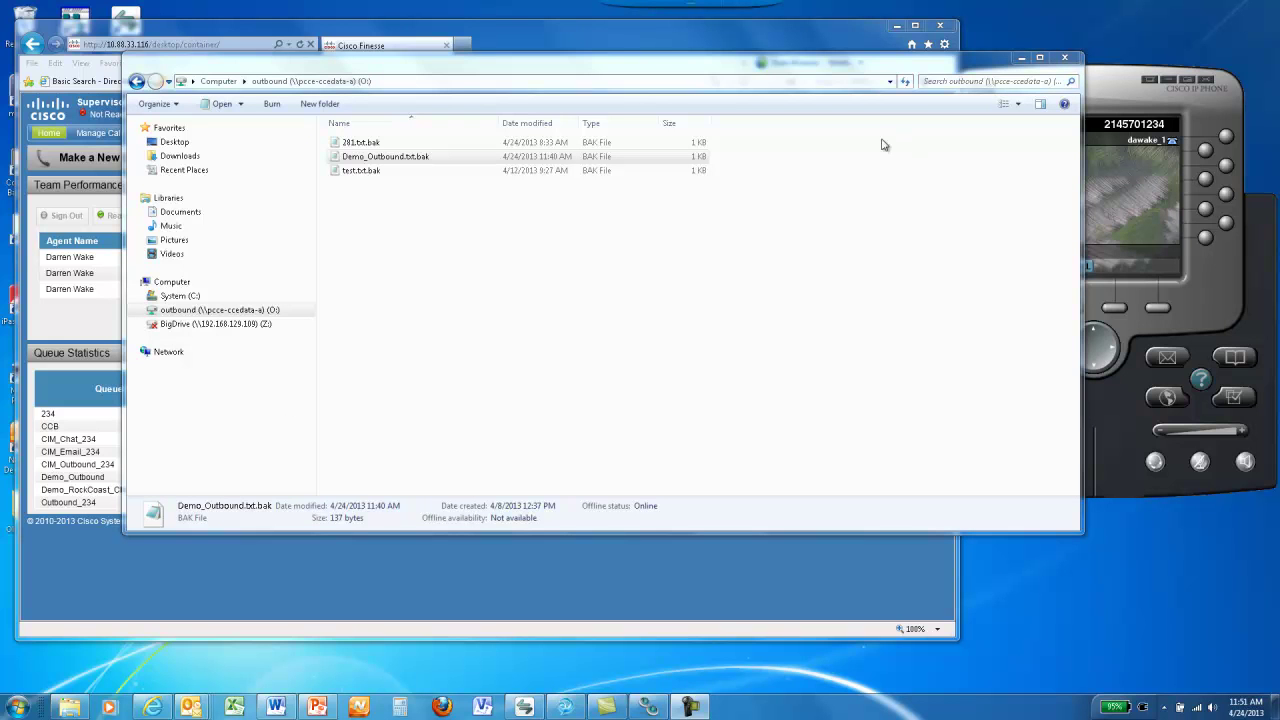
# Open Demo_Outbound.txt.bak from the outbound drive in Notepad
pyautogui.click(368, 158)
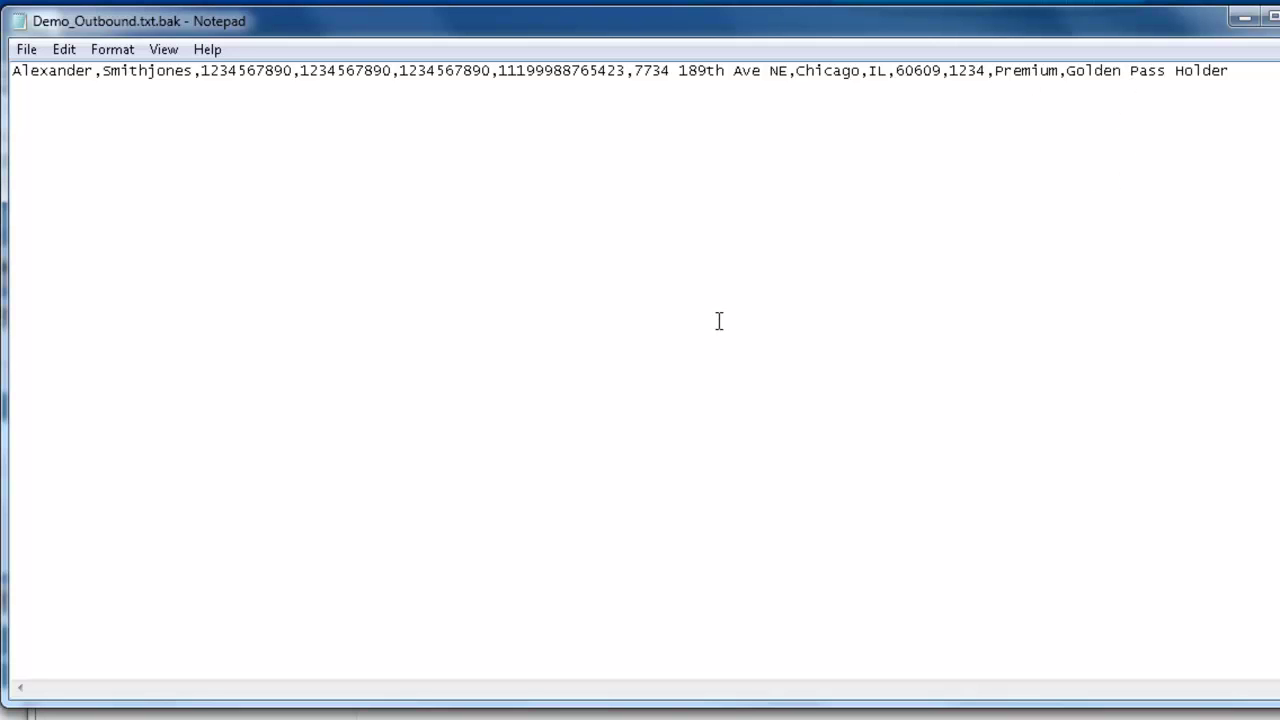
# Replace the first phone number in the customer record with a new number
pyautogui.click(292, 72)
pyautogui.hotkey('shift', 'Left')
pyautogui.hotkey('shift', 'Left')
pyautogui.hotkey('shift', 'Left')
pyautogui.hotkey('shift', 'Left')
pyautogui.hotkey('shift', 'Left')
pyautogui.hotkey('shift', 'Left')
pyautogui.hotkey('shift', 'Left')
pyautogui.hotkey('shift', 'Left')
pyautogui.hotkey('shift', 'Left')
pyautogui.hotkey('shift', 'Left')
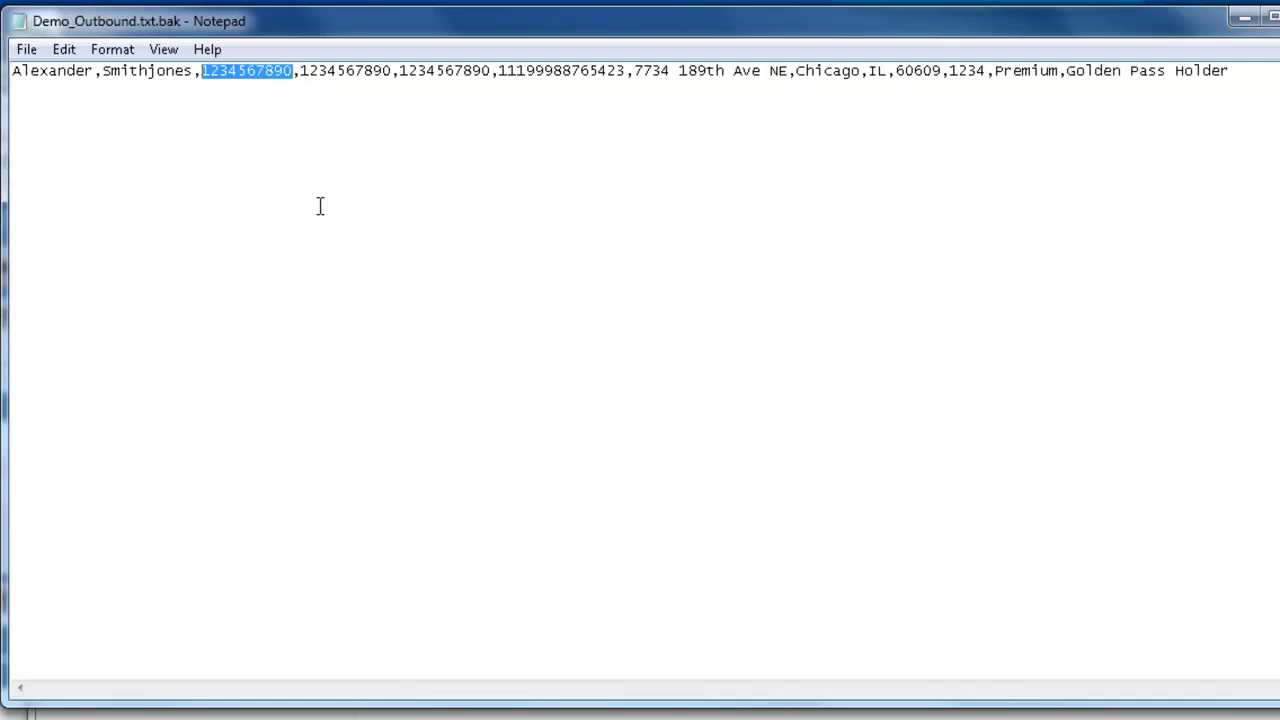
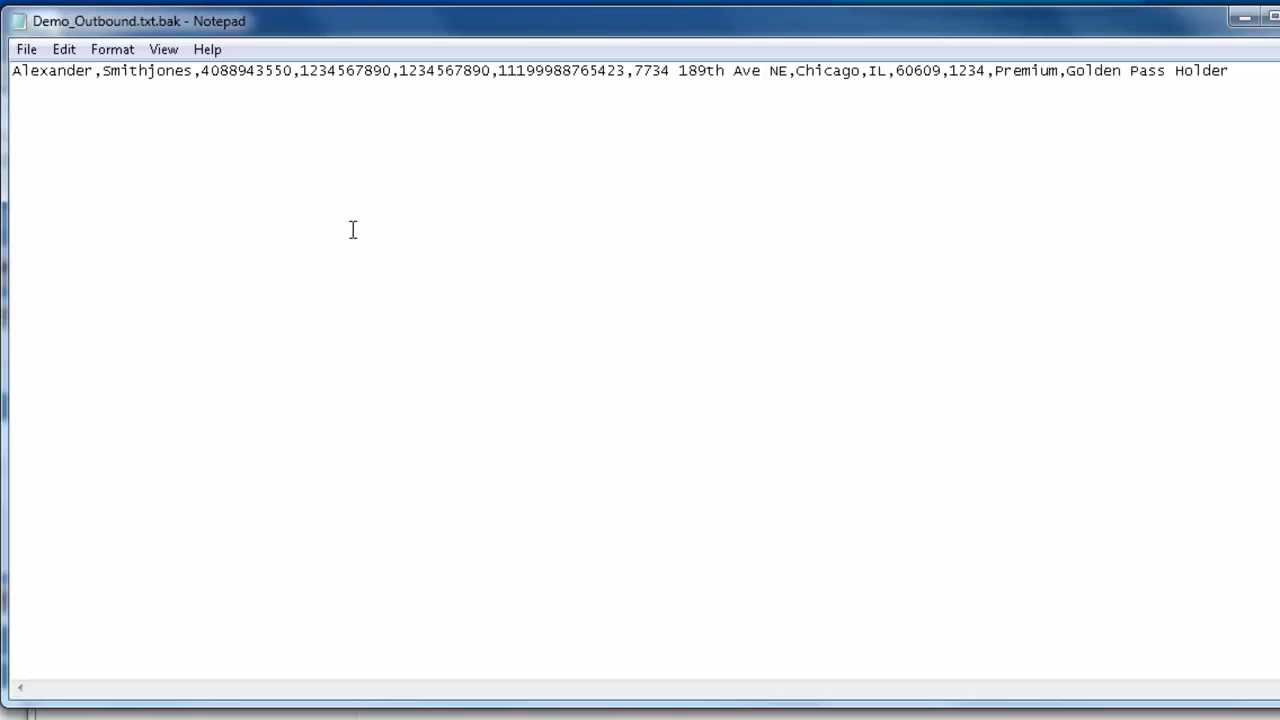
# Save the edited Demo_Outbound.txt.bak calling list
pyautogui.click(26, 52)
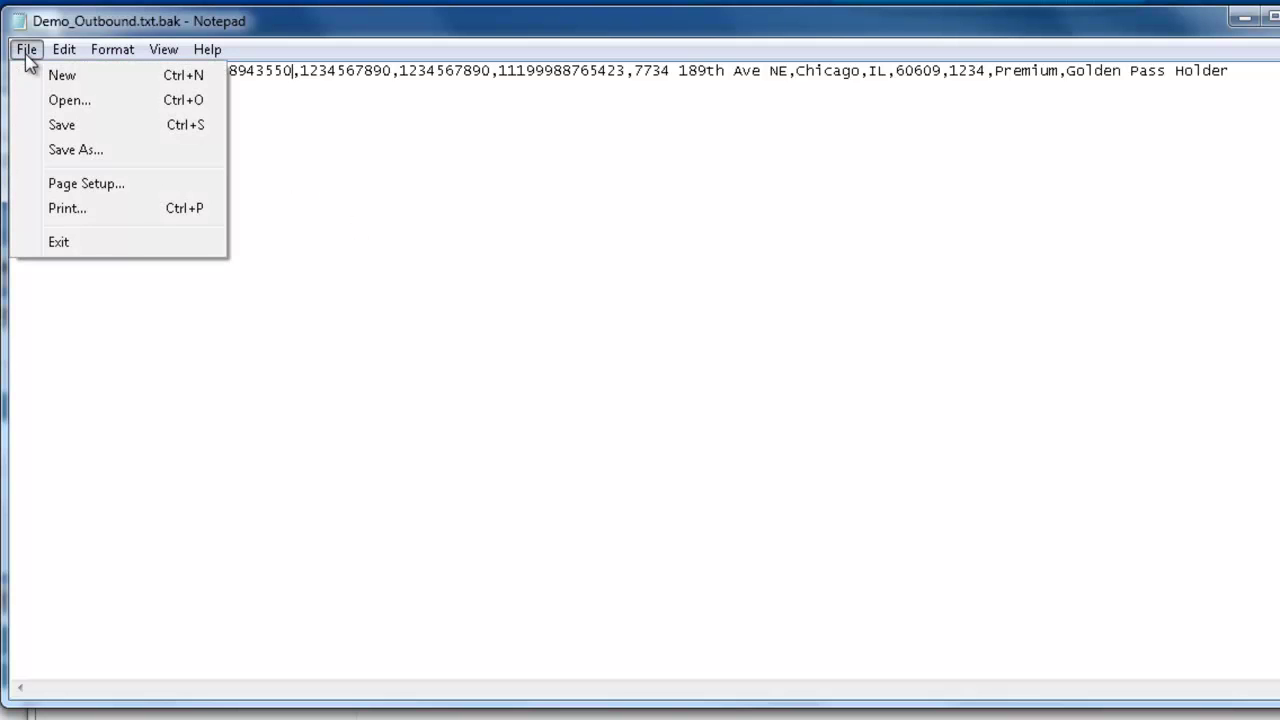
pyautogui.click(62, 126)
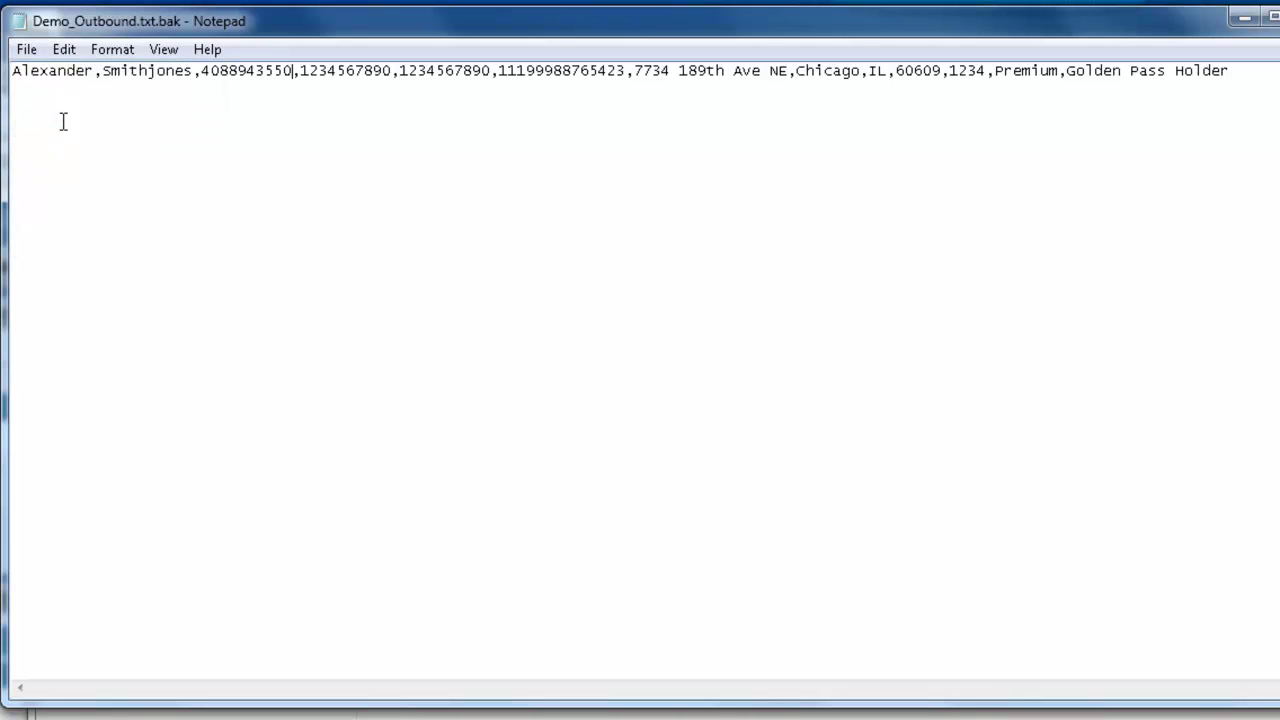
pyautogui.click(1238, 71)
# Paste a duplicate record onto line 2, delete it again, and save while closing Notepad
pyautogui.moveTo(1232, 71); pyautogui.dragTo(16, 68)
pyautogui.hotkey('ctrl', 'c')
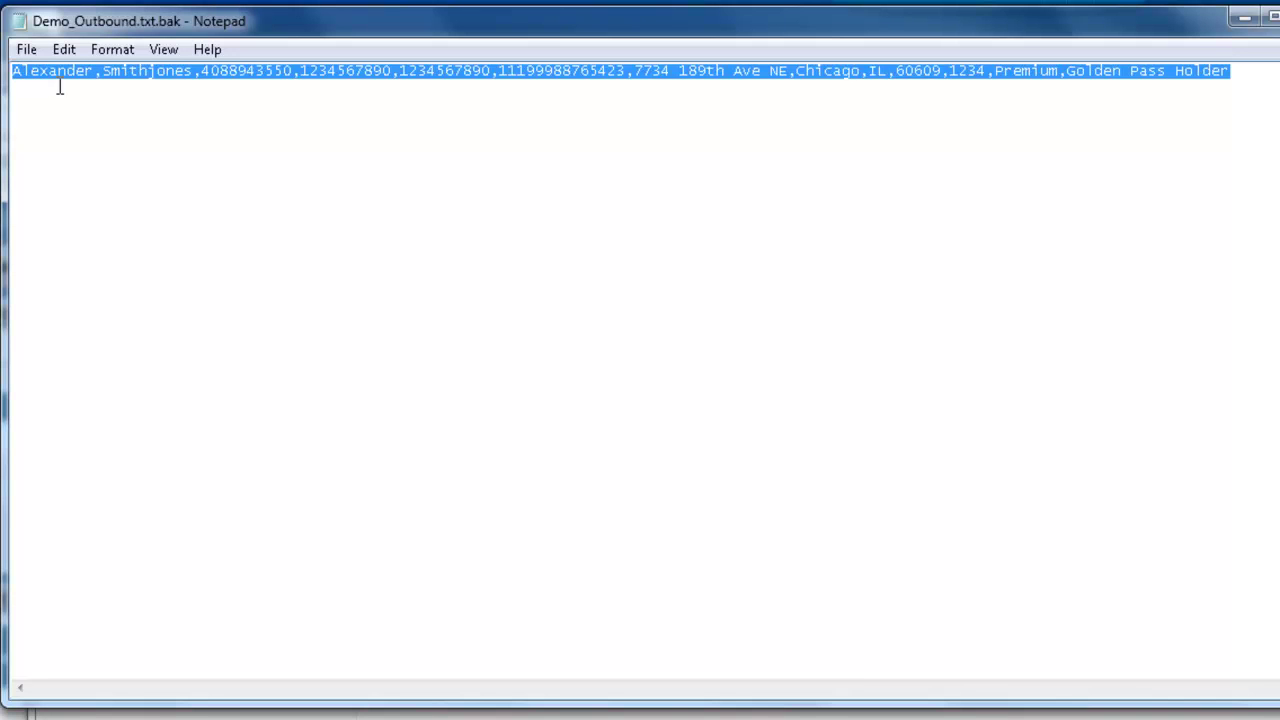
pyautogui.click(1238, 70)
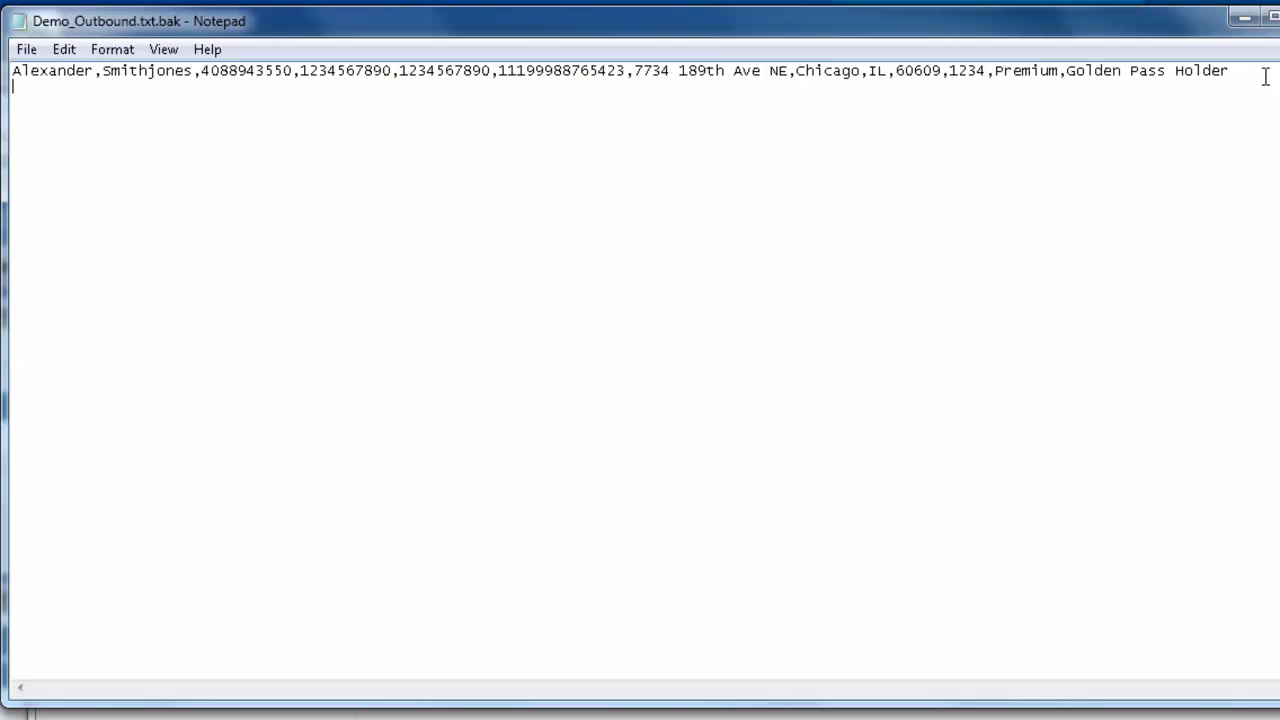
pyautogui.hotkey('ctrl', 'v')
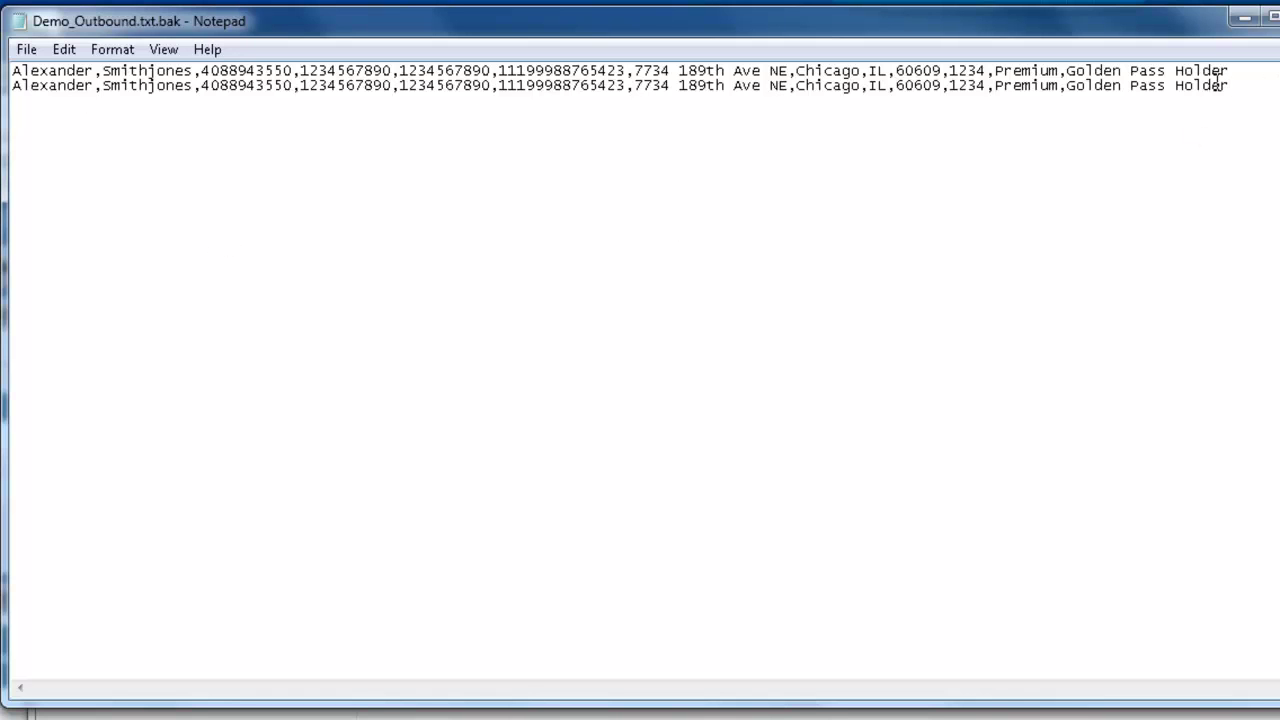
pyautogui.moveTo(1230, 86); pyautogui.dragTo(895, 72)
pyautogui.click(354, 114)
pyautogui.moveTo(1230, 86); pyautogui.dragTo(13, 85)
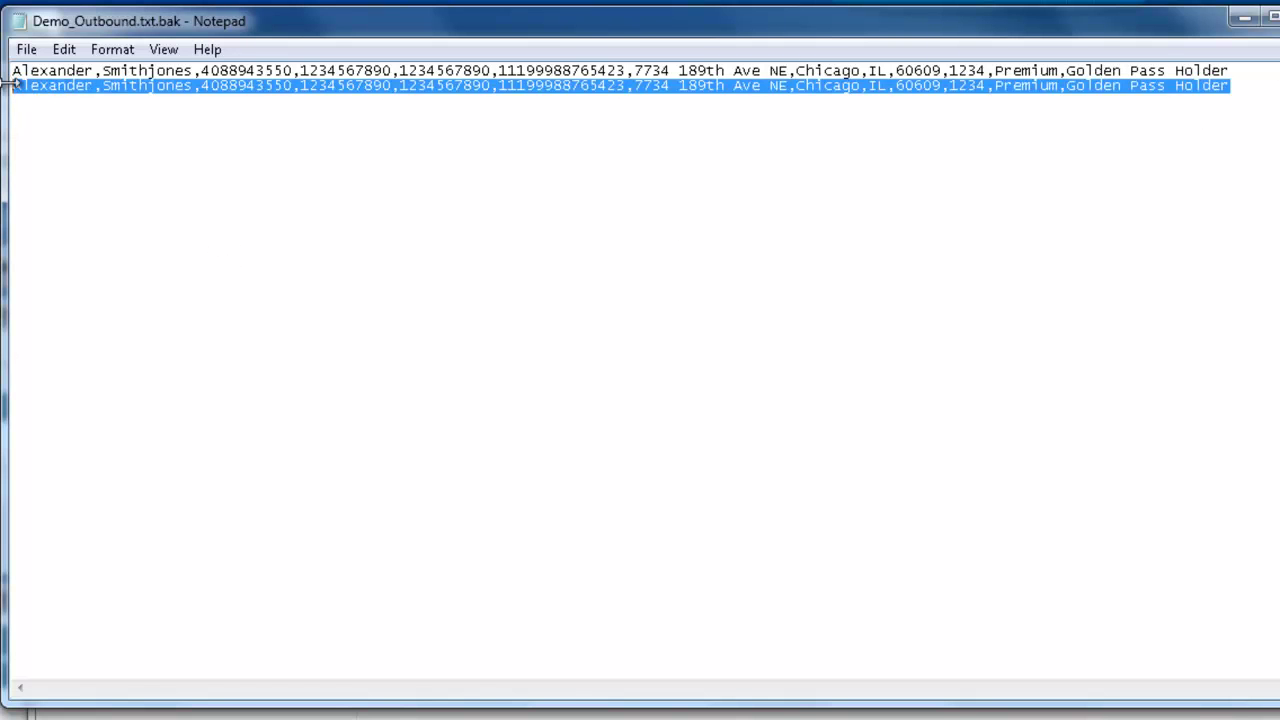
pyautogui.press('Delete')
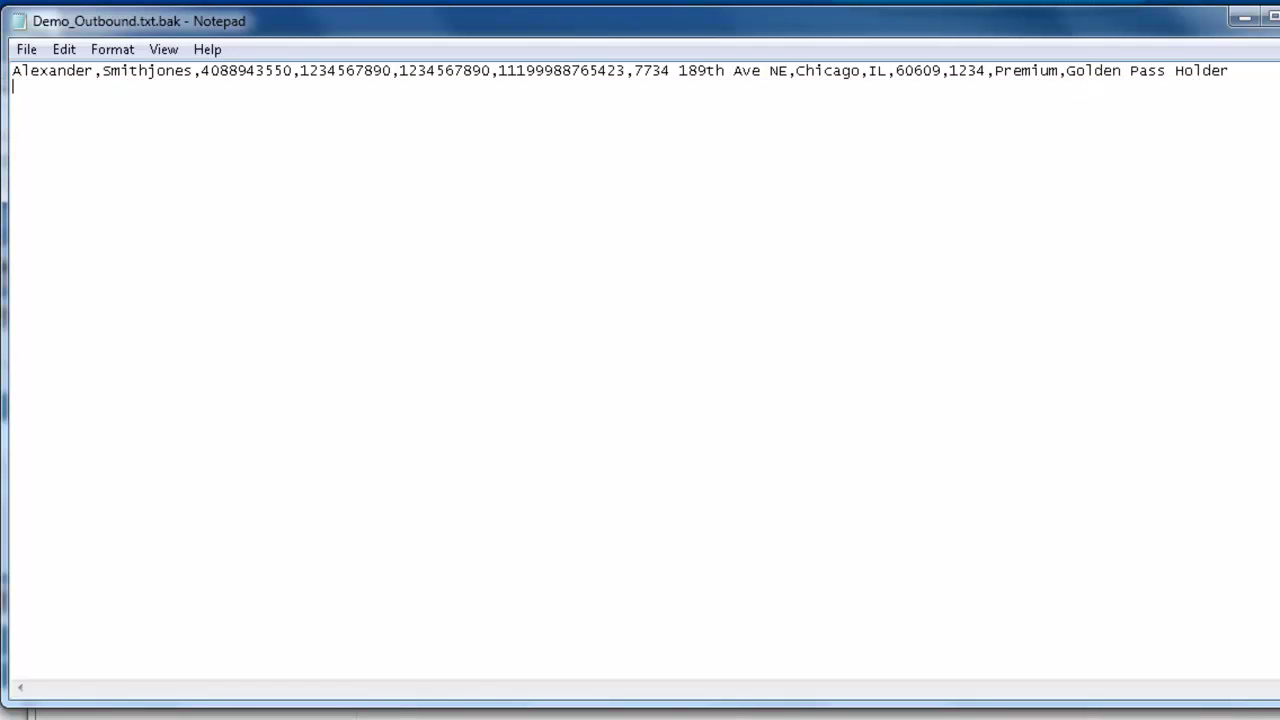
pyautogui.hotkey('alt', 'F4')
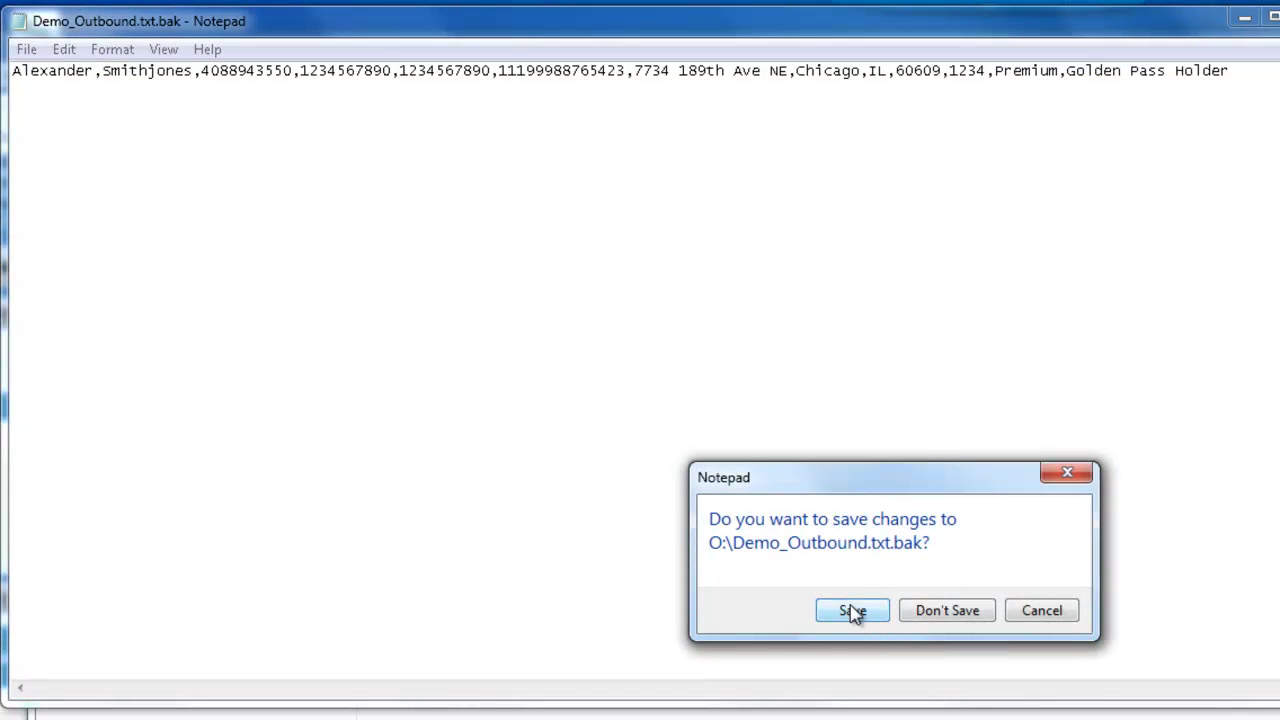
pyautogui.click(852, 612)
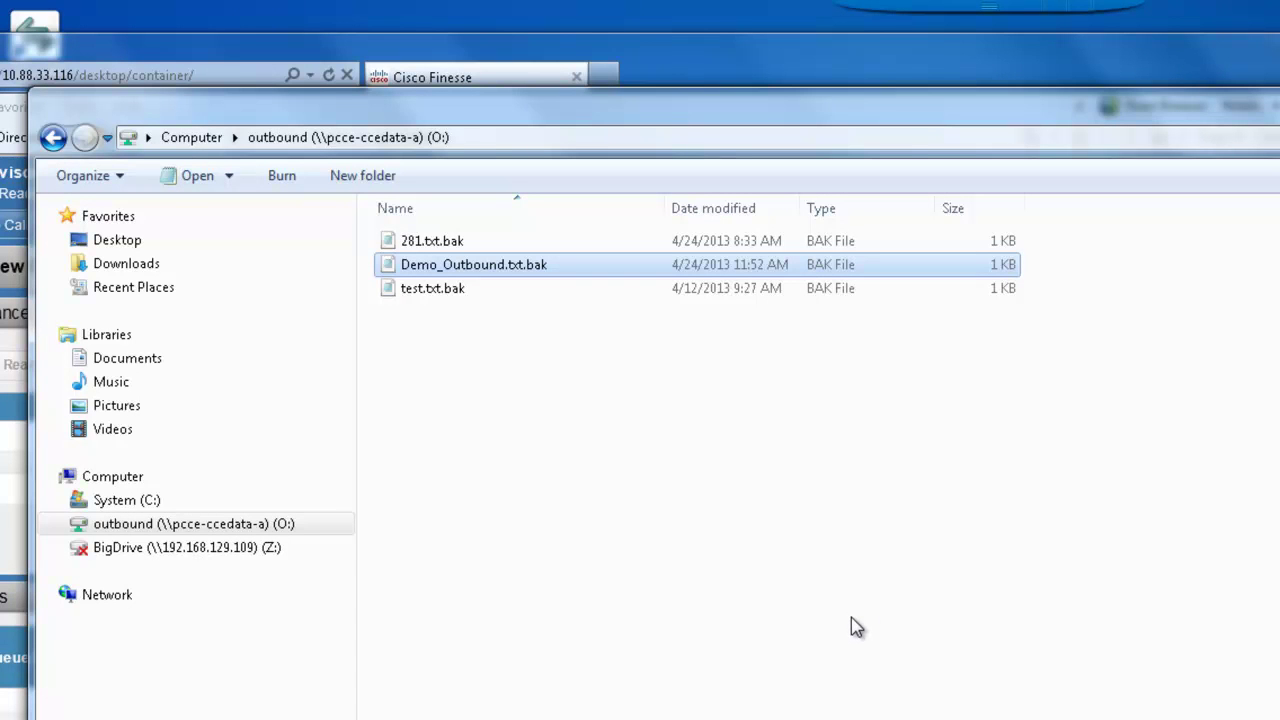
# Rename Demo_Outbound.txt.bak to Demo_Outbound.txt, accepting the extension-change warning
pyautogui.click(515, 264)
pyautogui.rightClick(516, 265)
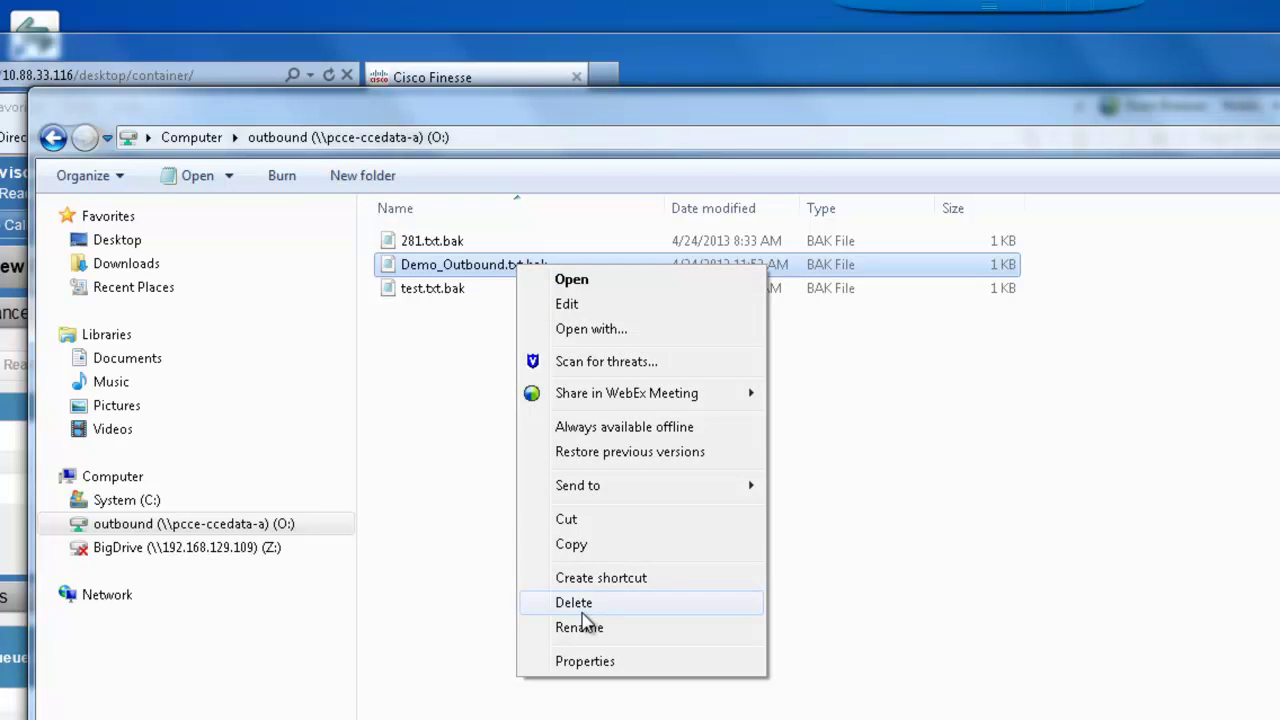
pyautogui.click(580, 630)
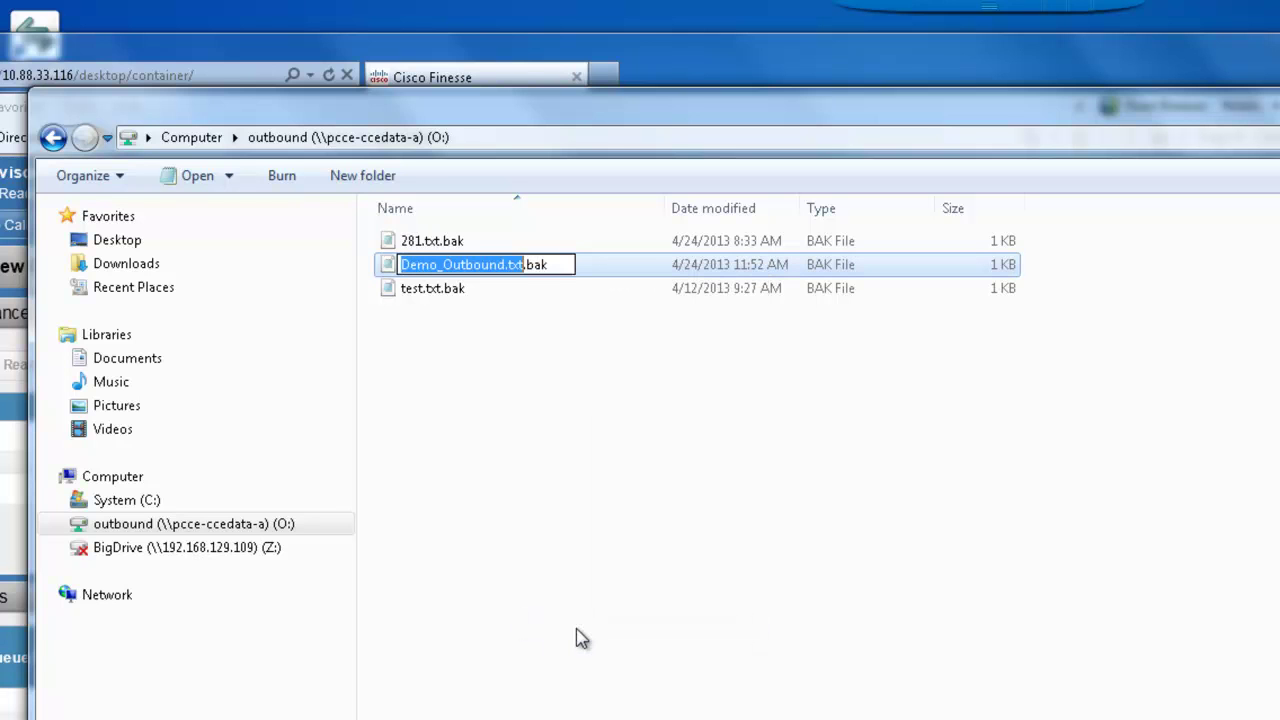
pyautogui.click(558, 264)
pyautogui.press('BackSpace')
pyautogui.press('BackSpace')
pyautogui.press('BackSpace')
pyautogui.press('BackSpace')
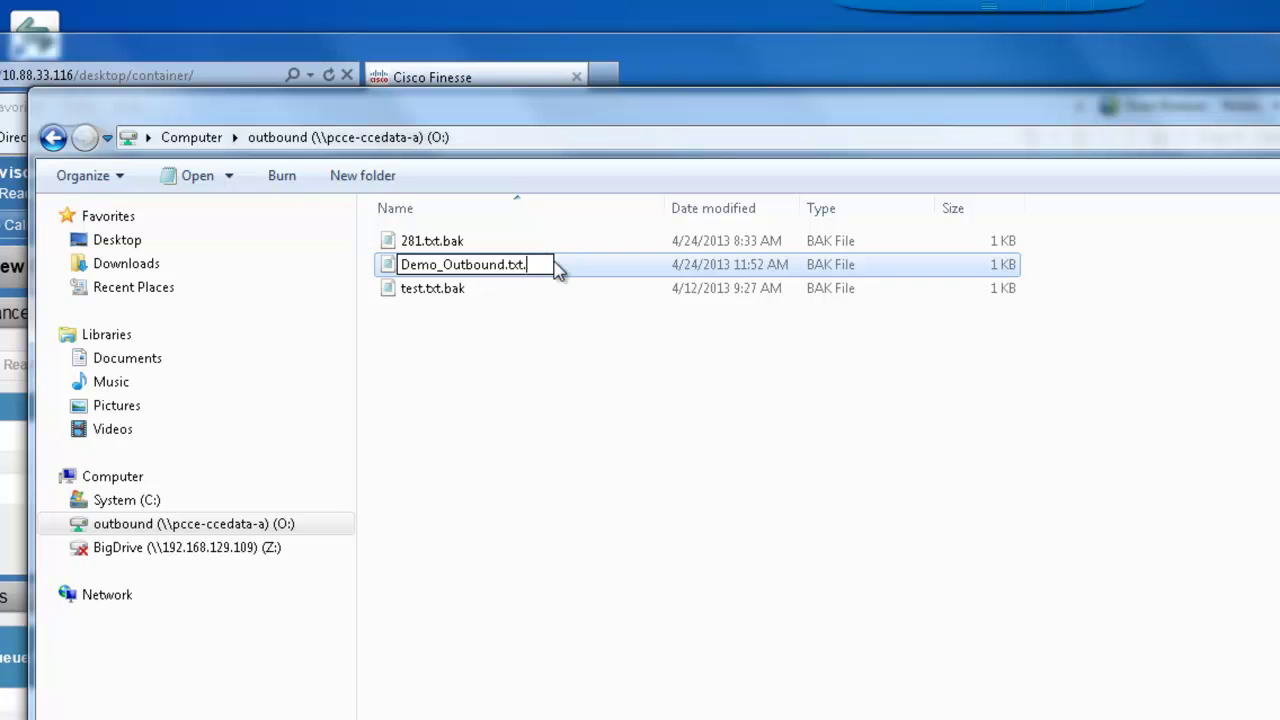
pyautogui.press('Return')
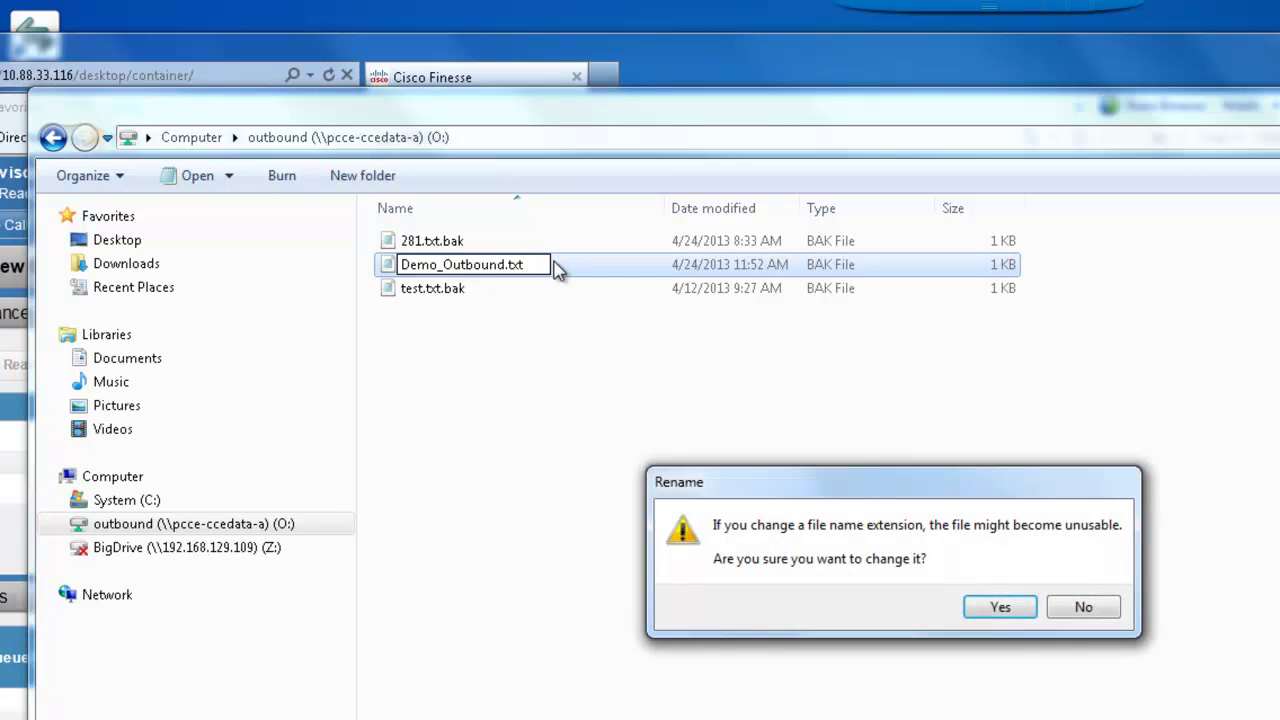
pyautogui.click(1000, 608)
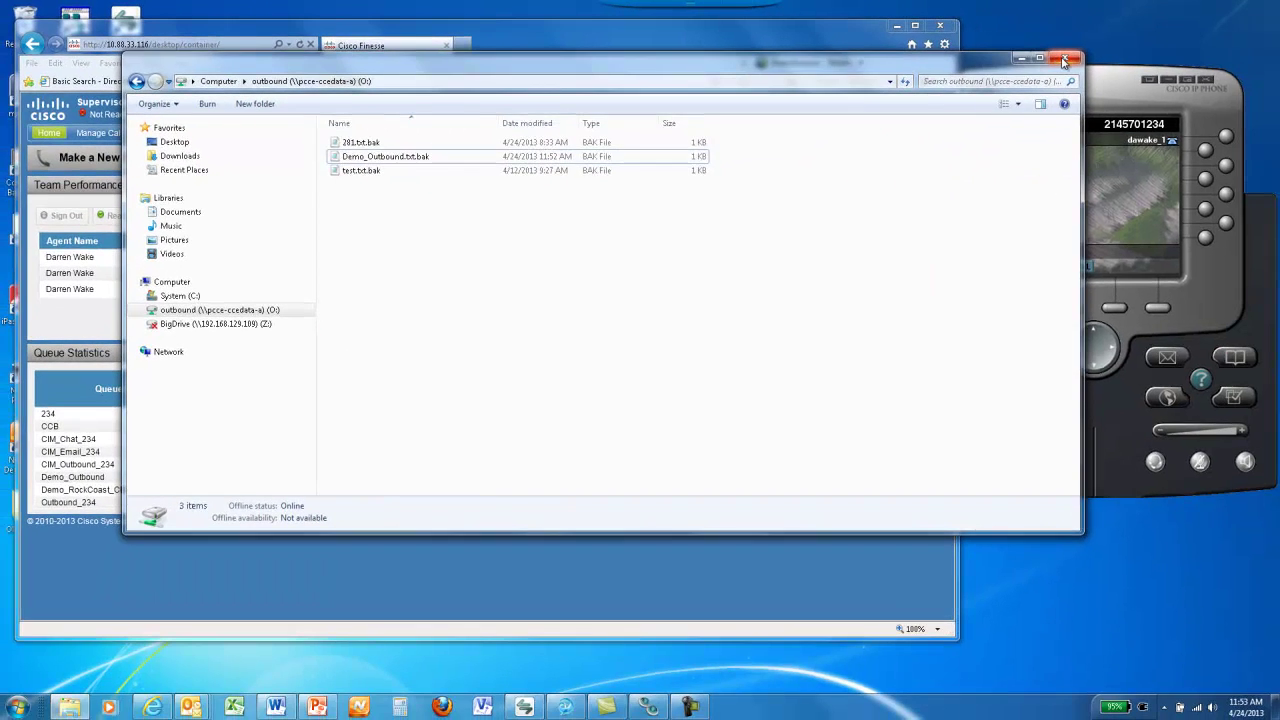
# Close the outbound folder window and set the Finesse agent status to Ready
pyautogui.click(1064, 61)
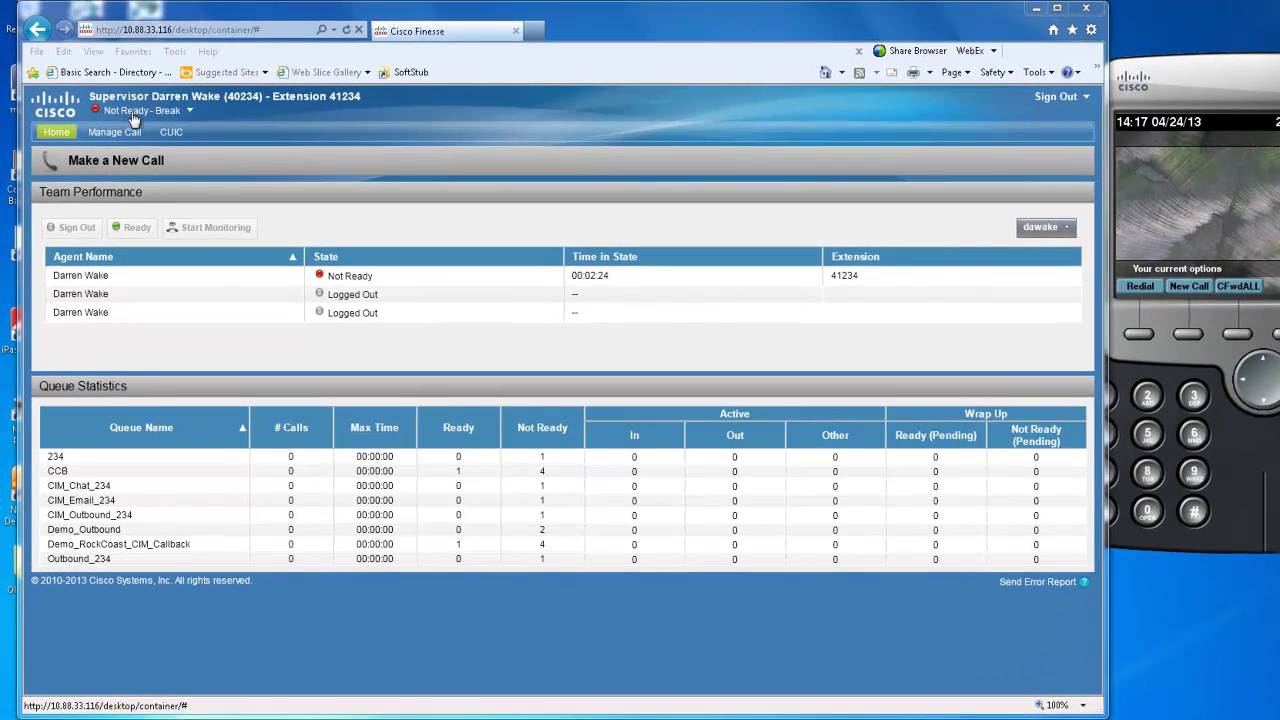
pyautogui.click(133, 112)
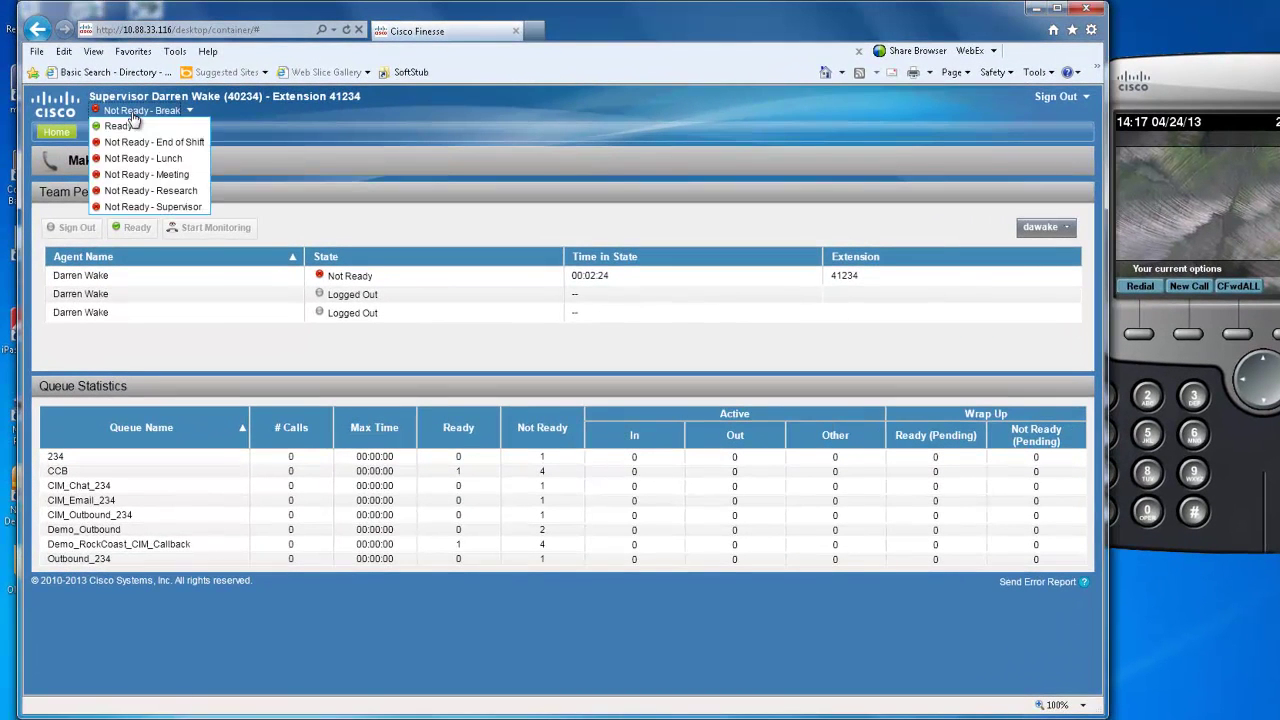
pyautogui.click(126, 123)
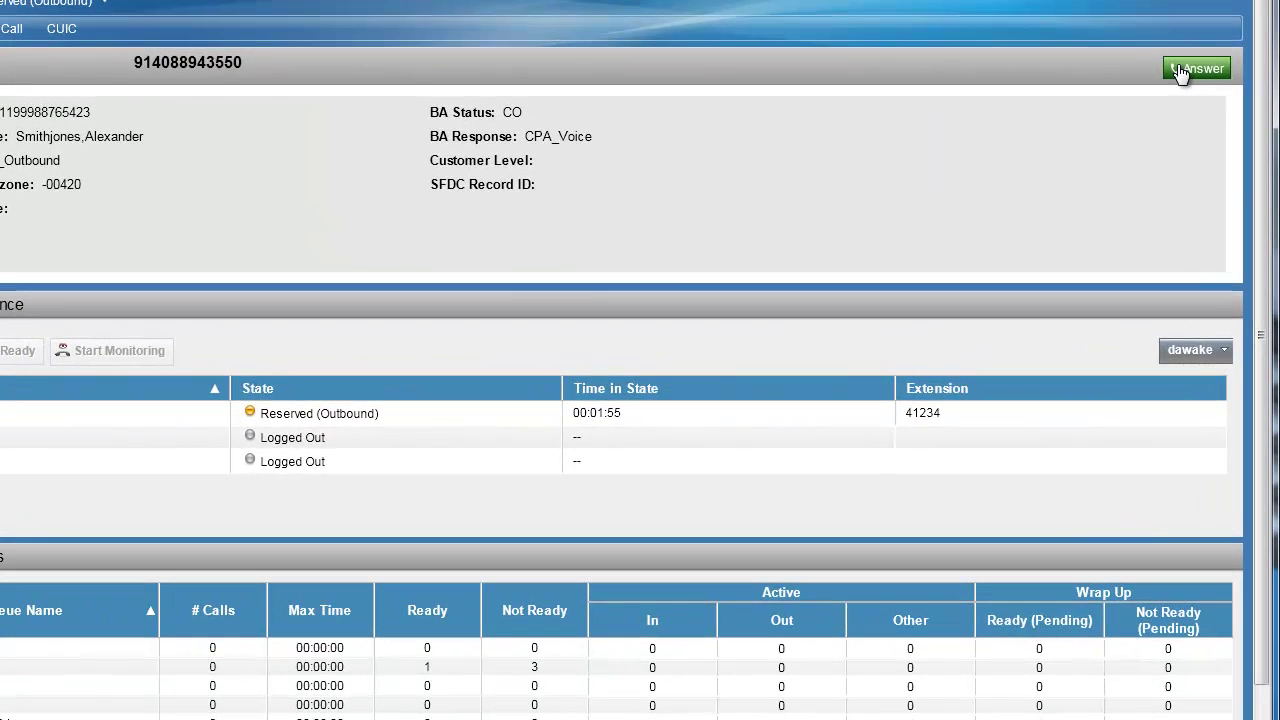
# Answer the incoming Demo_Outbound call in Finesse and mute the IP phone
pyautogui.click(1134, 102)
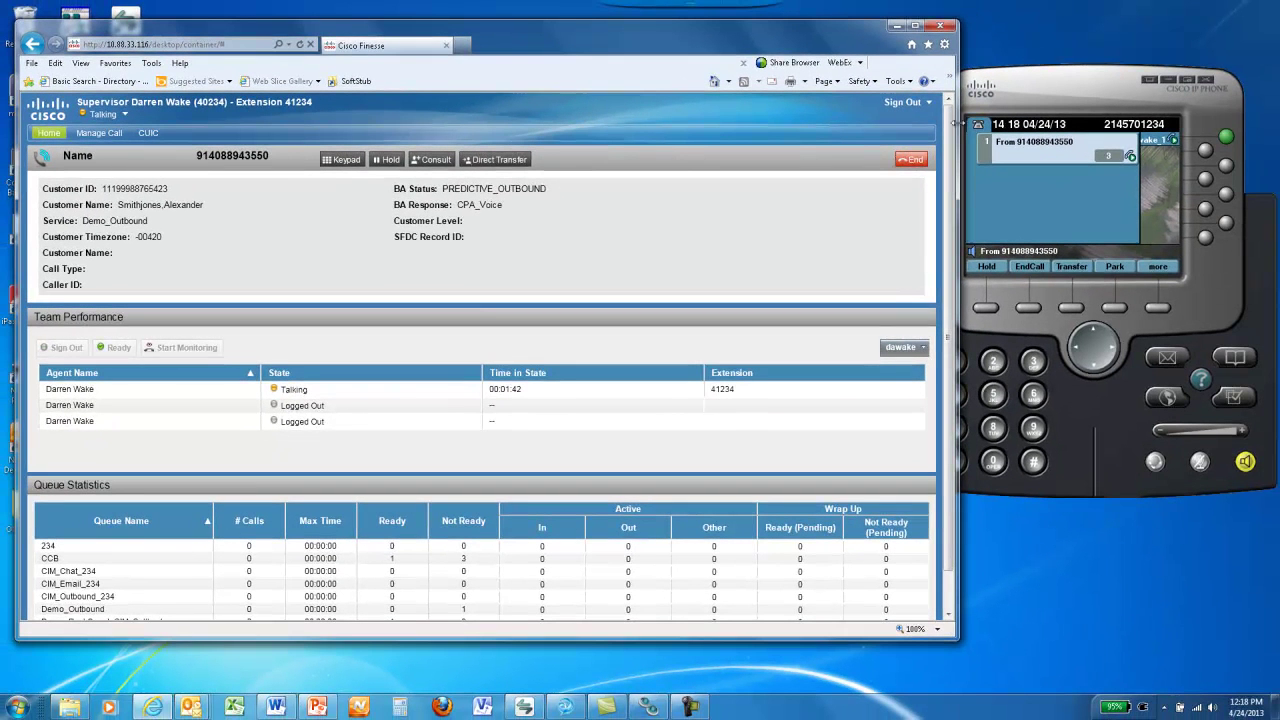
pyautogui.click(1200, 462)
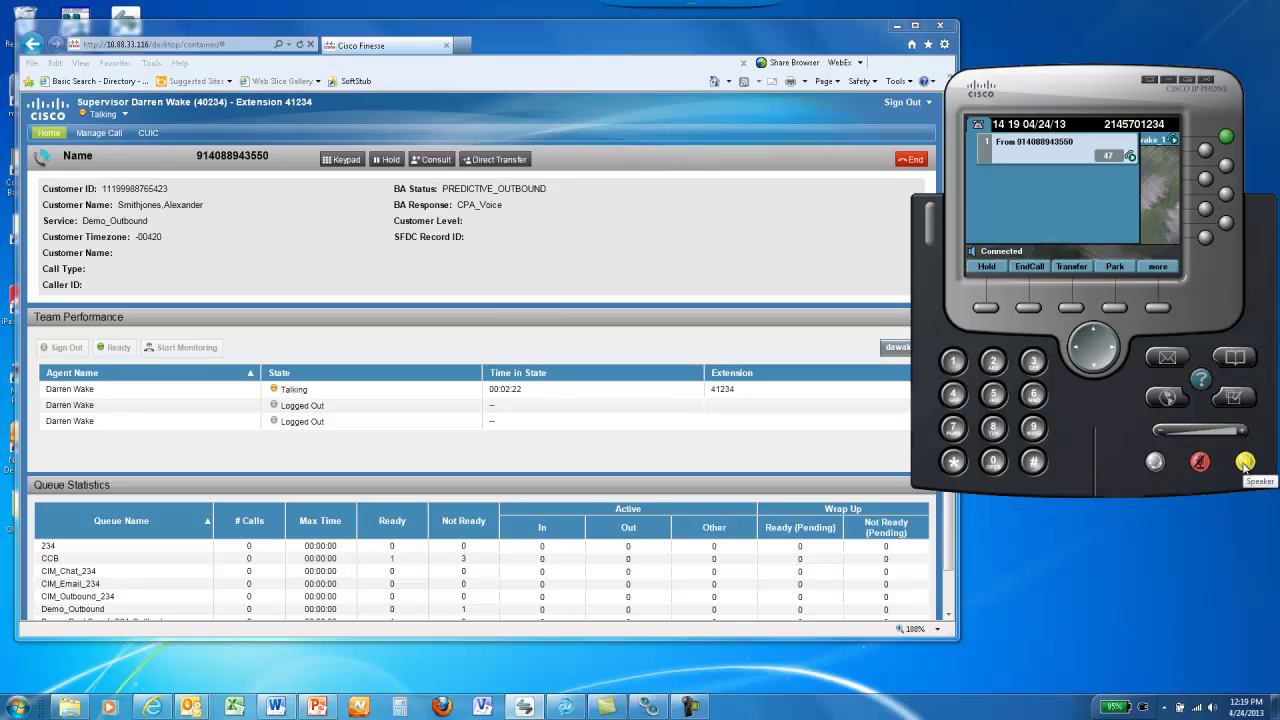
# Hang up the Demo_Outbound call so the agent shows Ready for Incoming Calls
pyautogui.click(907, 168)
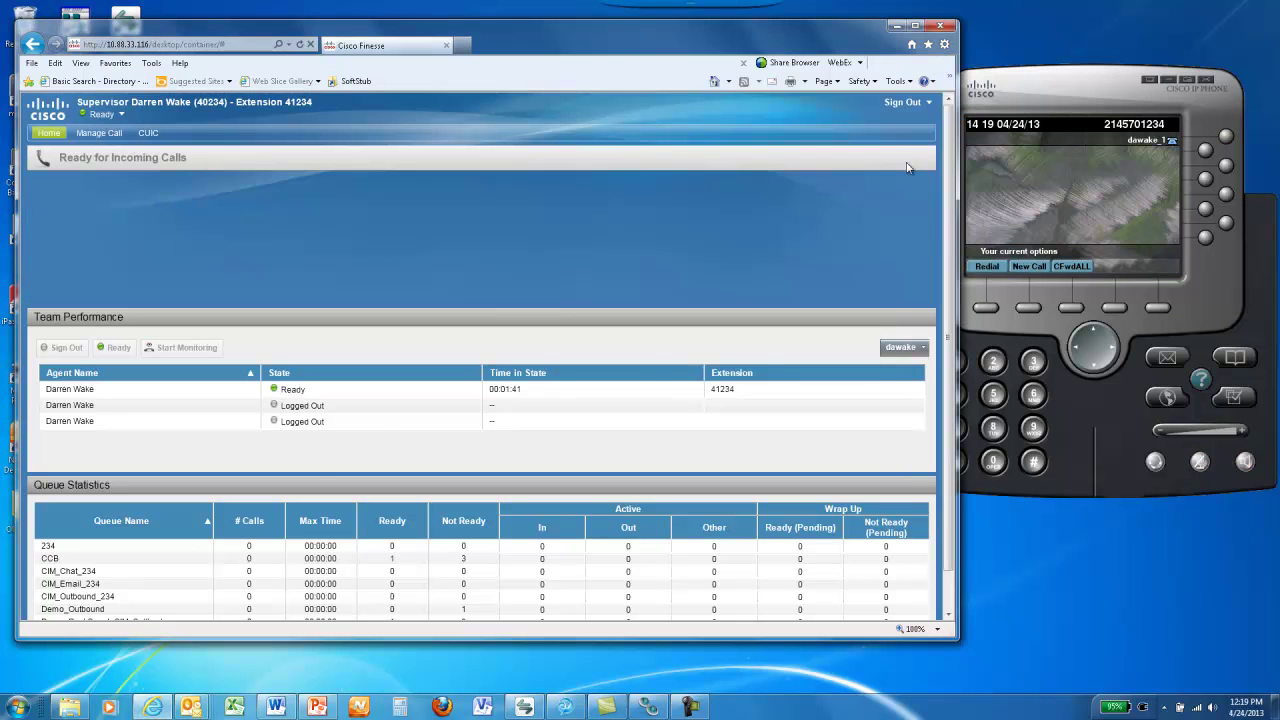